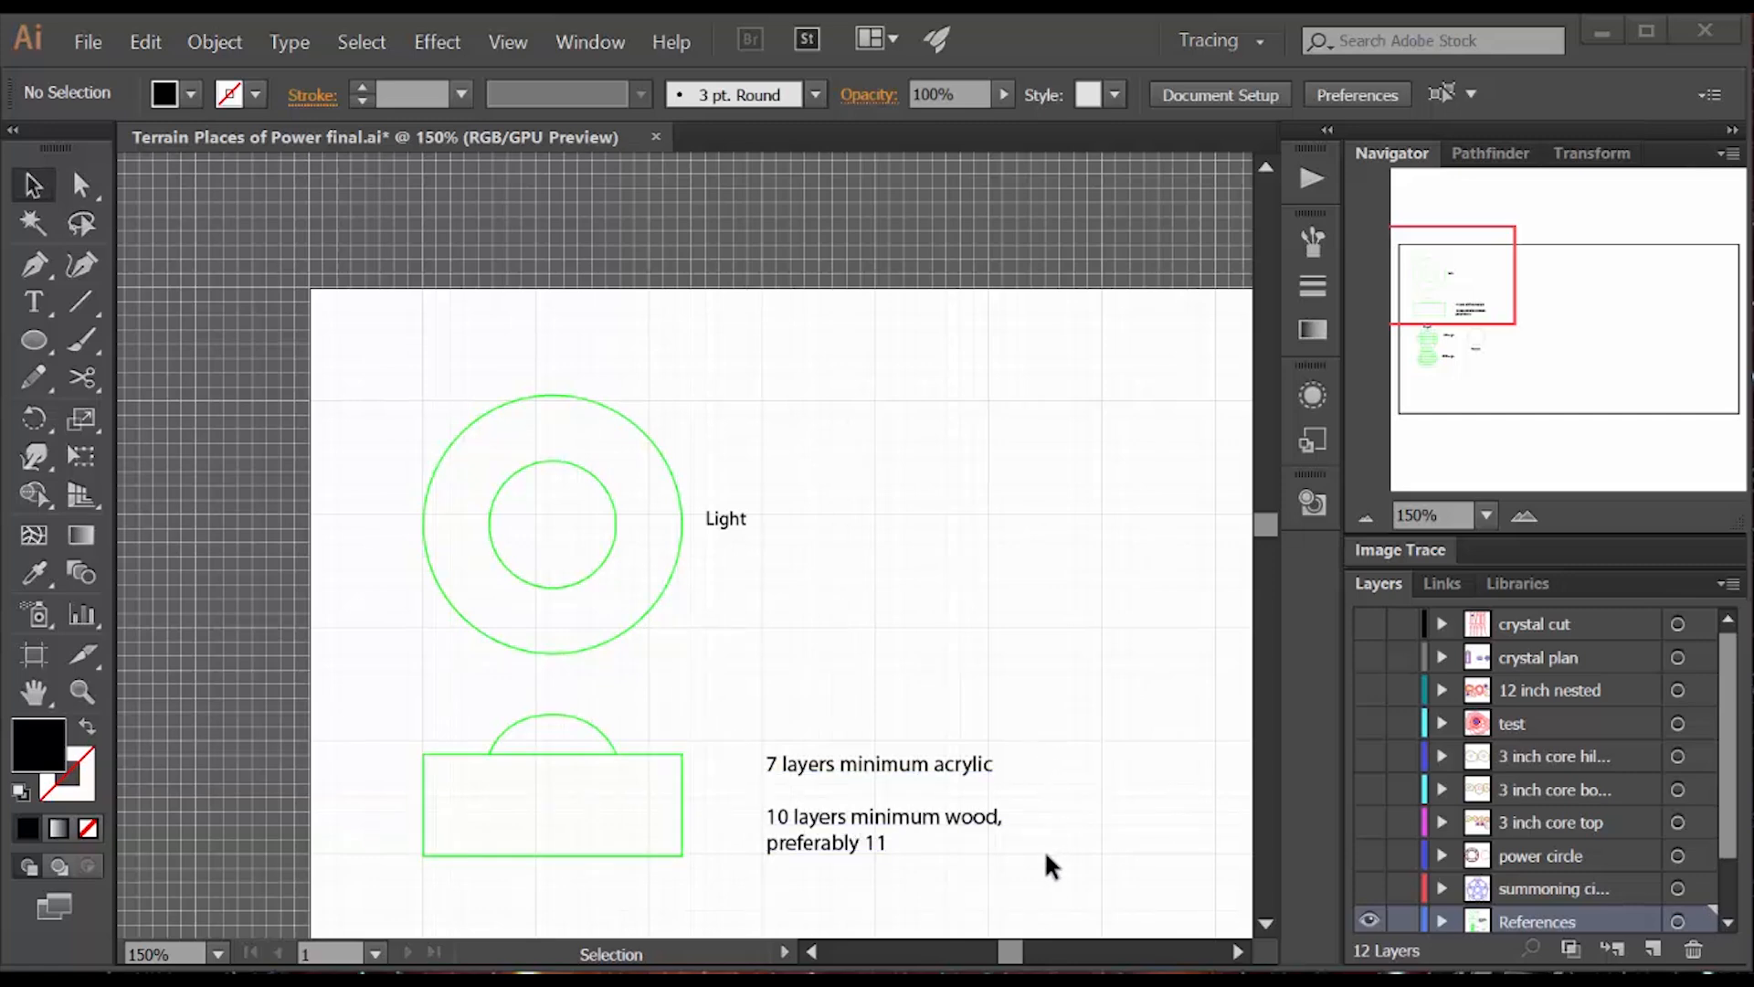
pyautogui.moveTo(1436, 282); pyautogui.dragTo(1437, 338)
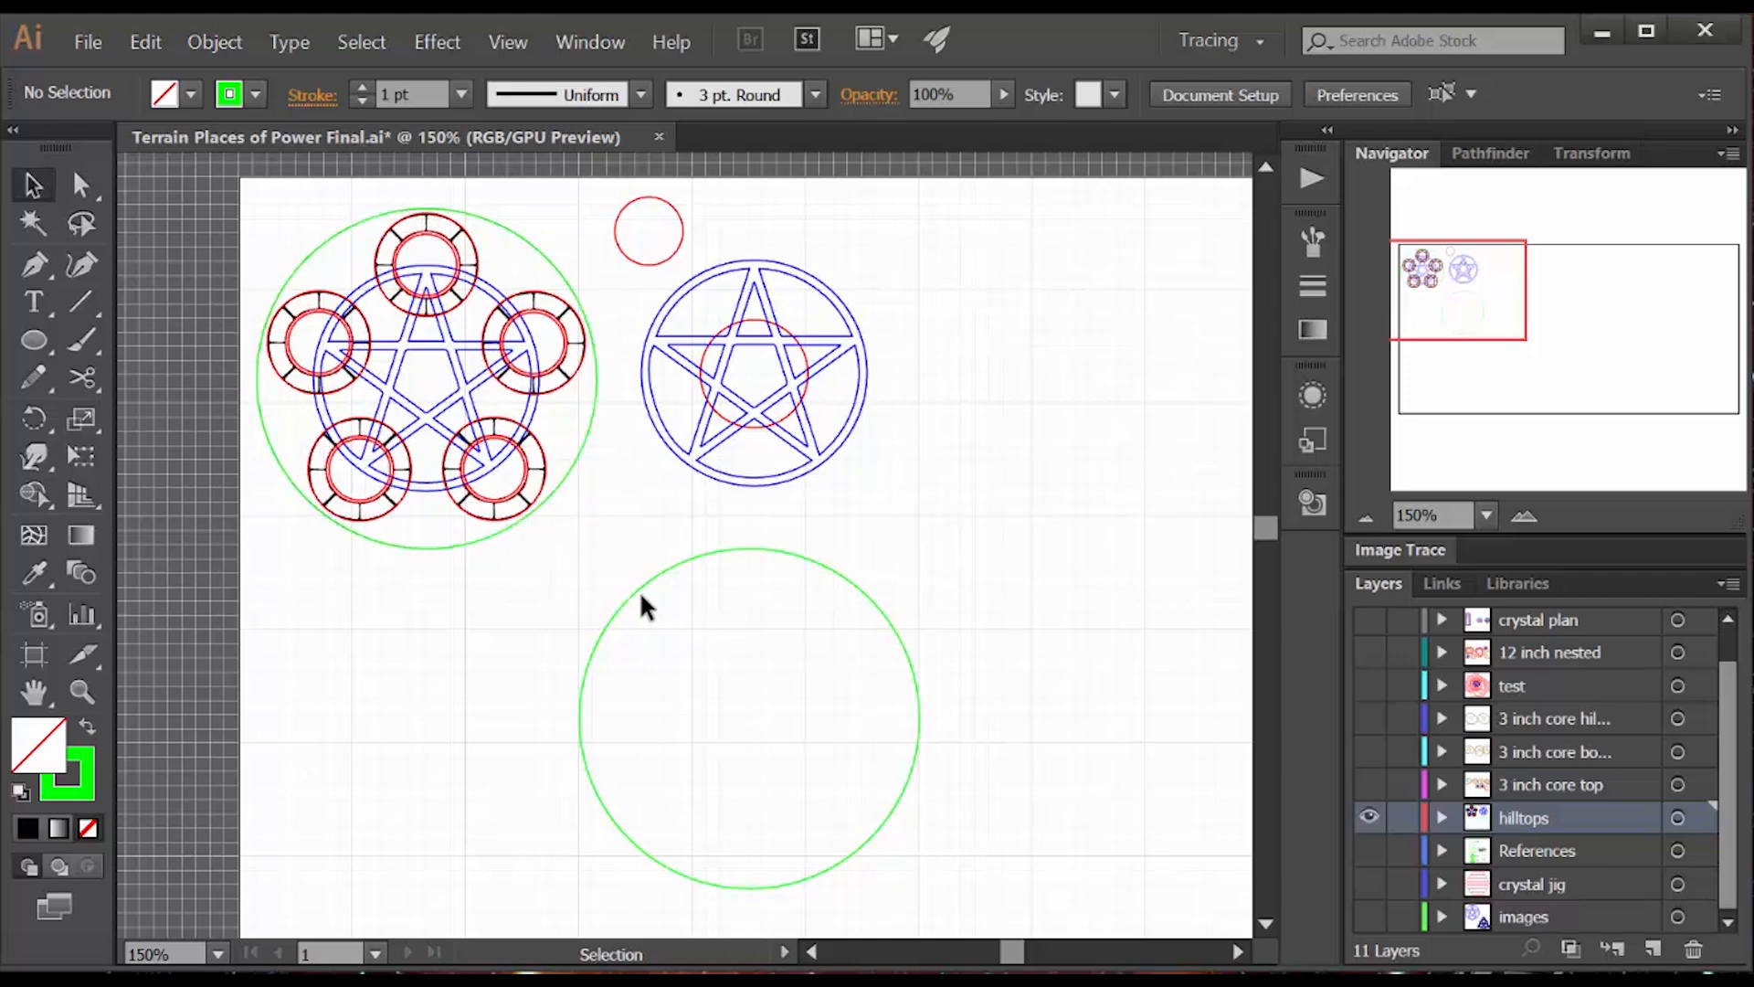
# Step: Draw a closed irregular hill outline with the Pen tool around the large green circle on the hilltops layer
pyautogui.click(33, 265)
pyautogui.click(564, 649)
pyautogui.click(540, 703)
pyautogui.click(571, 816)
pyautogui.click(667, 910)
pyautogui.click(716, 903)
pyautogui.click(895, 895)
pyautogui.click(919, 809)
pyautogui.click(1015, 735)
pyautogui.click(950, 648)
pyautogui.click(883, 533)
pyautogui.click(812, 549)
pyautogui.click(696, 521)
pyautogui.click(608, 559)
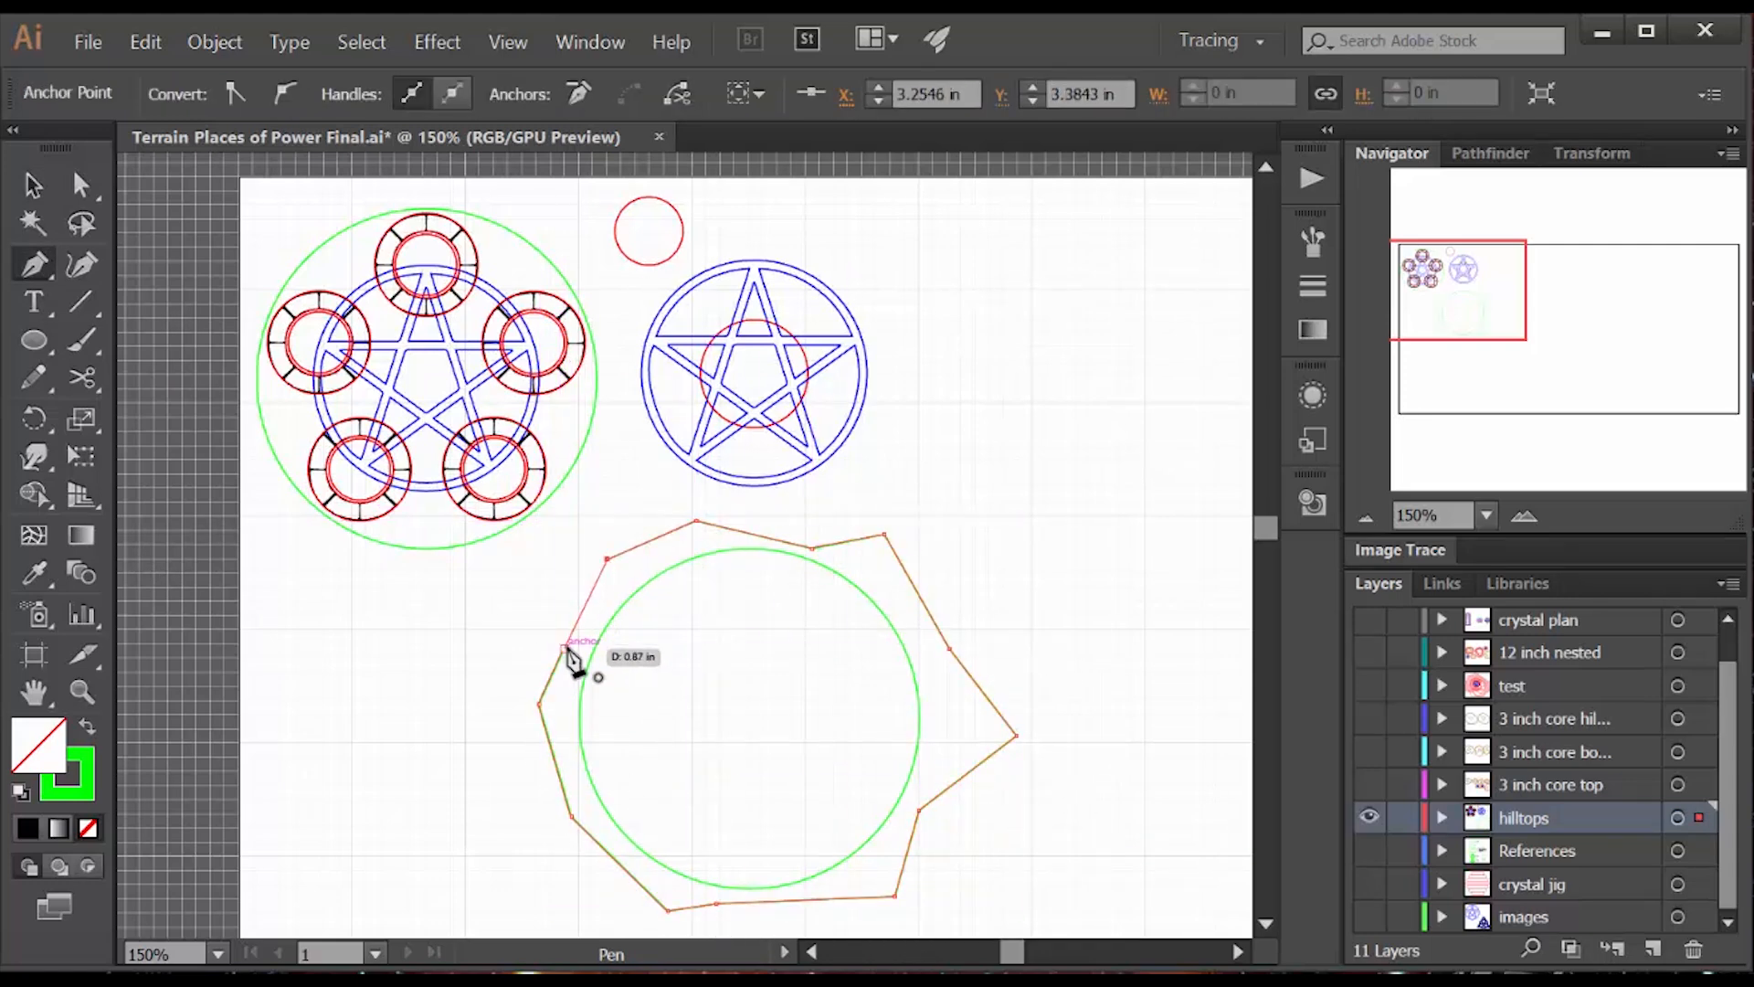
pyautogui.click(563, 649)
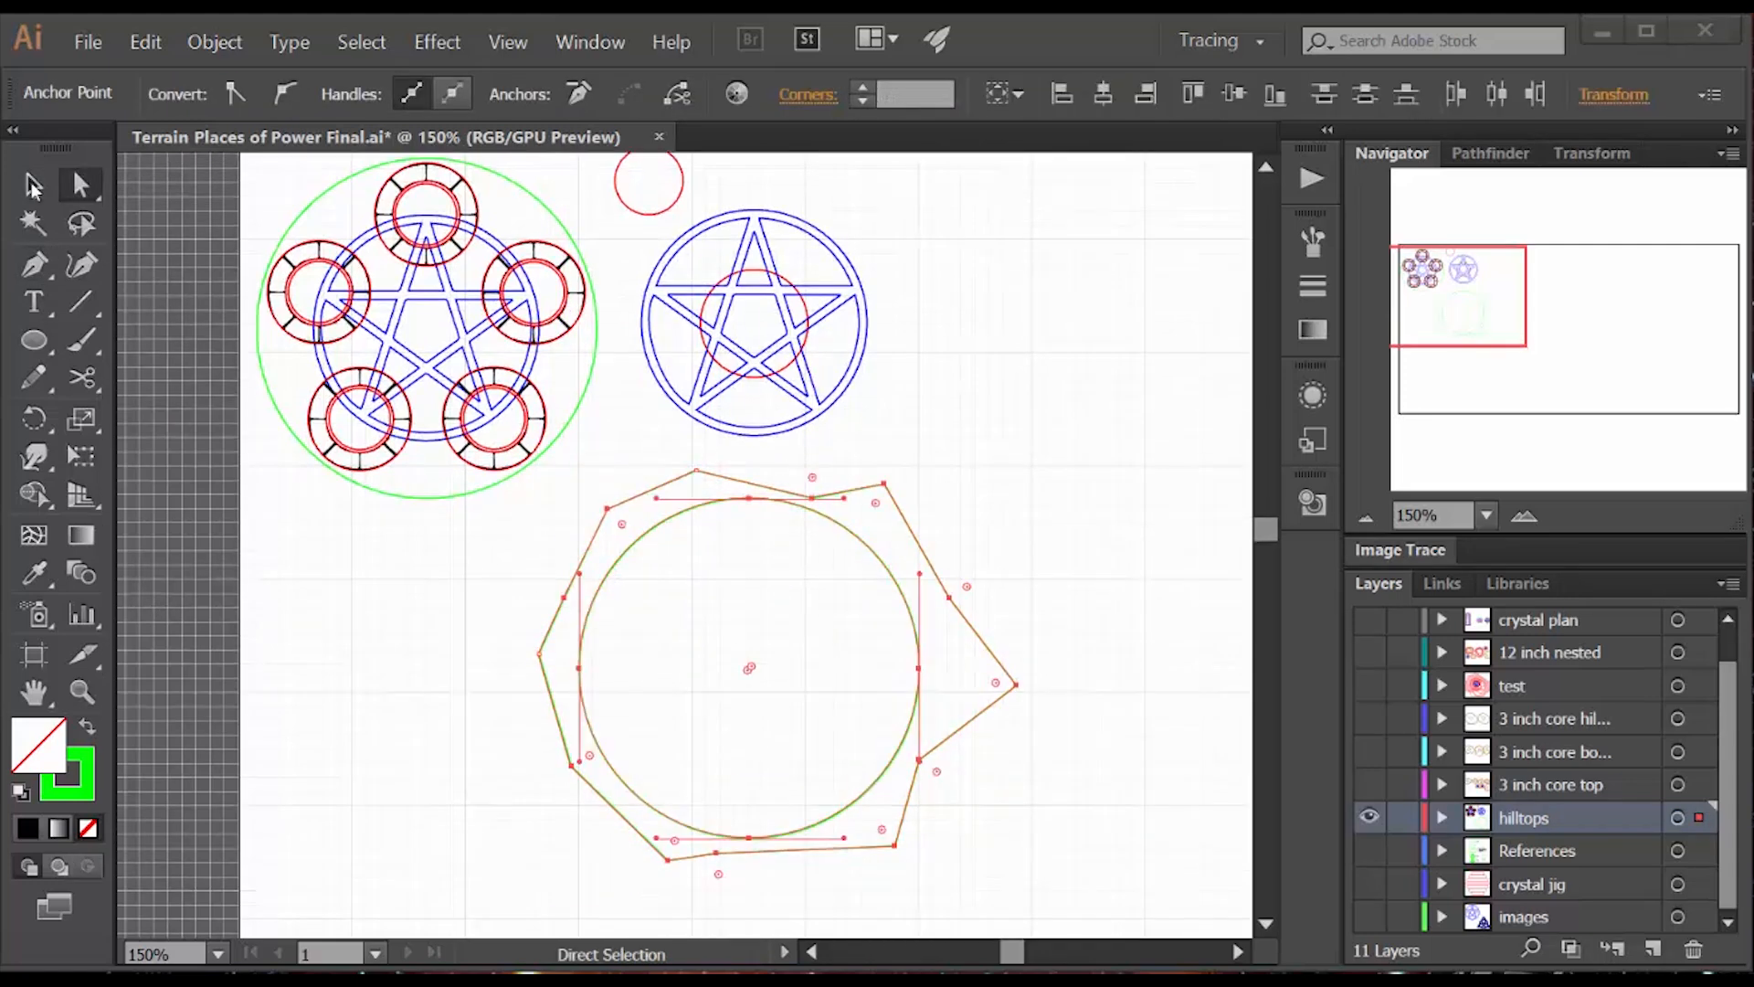
# Step: Convert the hill outline's corner points to smooth curves and set its stroke to red
pyautogui.click(33, 185)
pyautogui.click(80, 185)
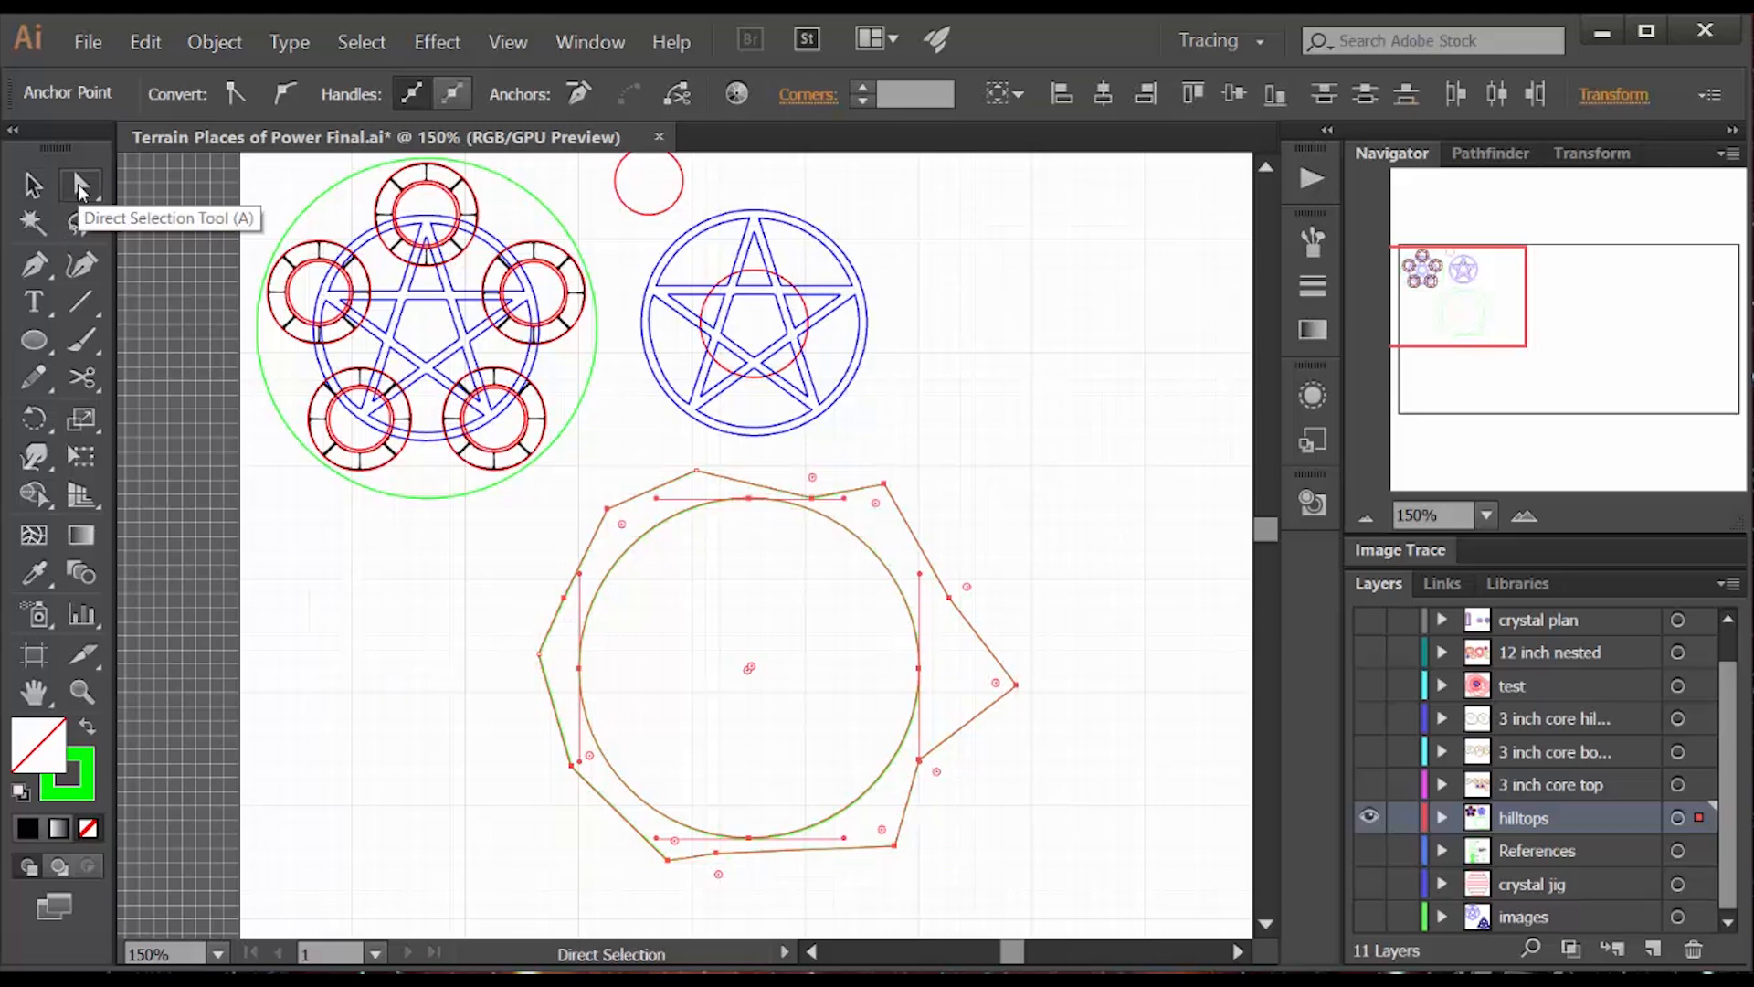
pyautogui.click(292, 90)
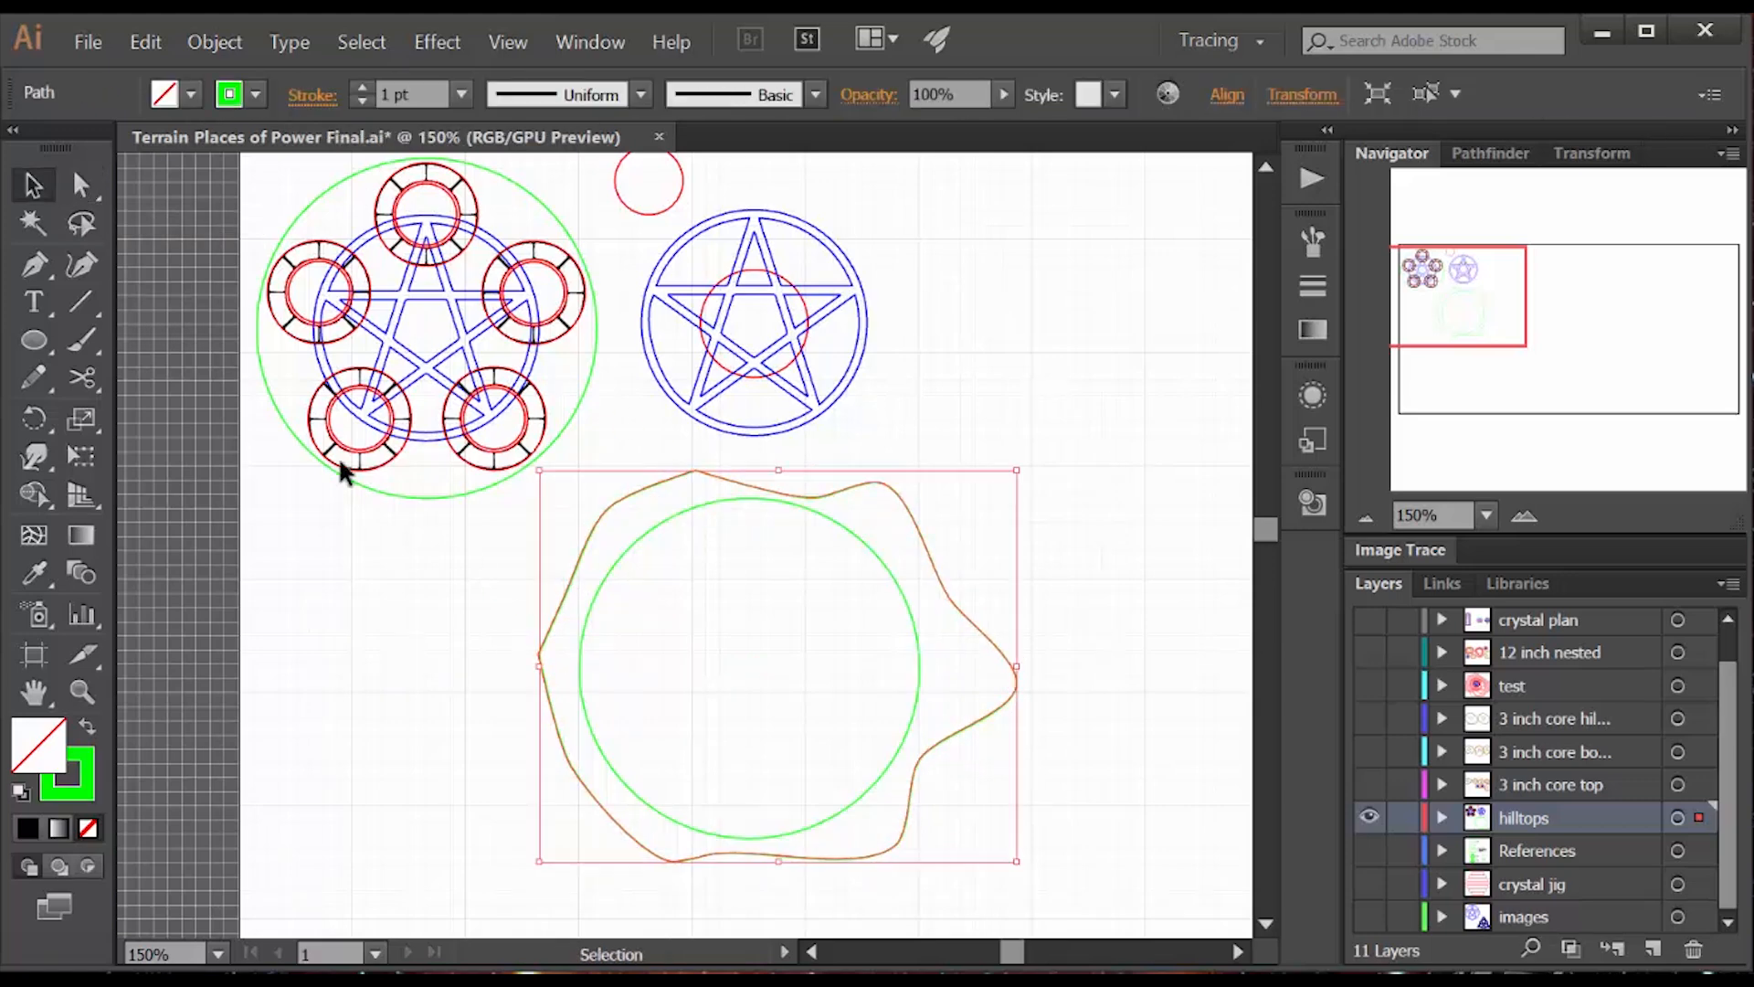
pyautogui.click(256, 94)
pyautogui.click(109, 147)
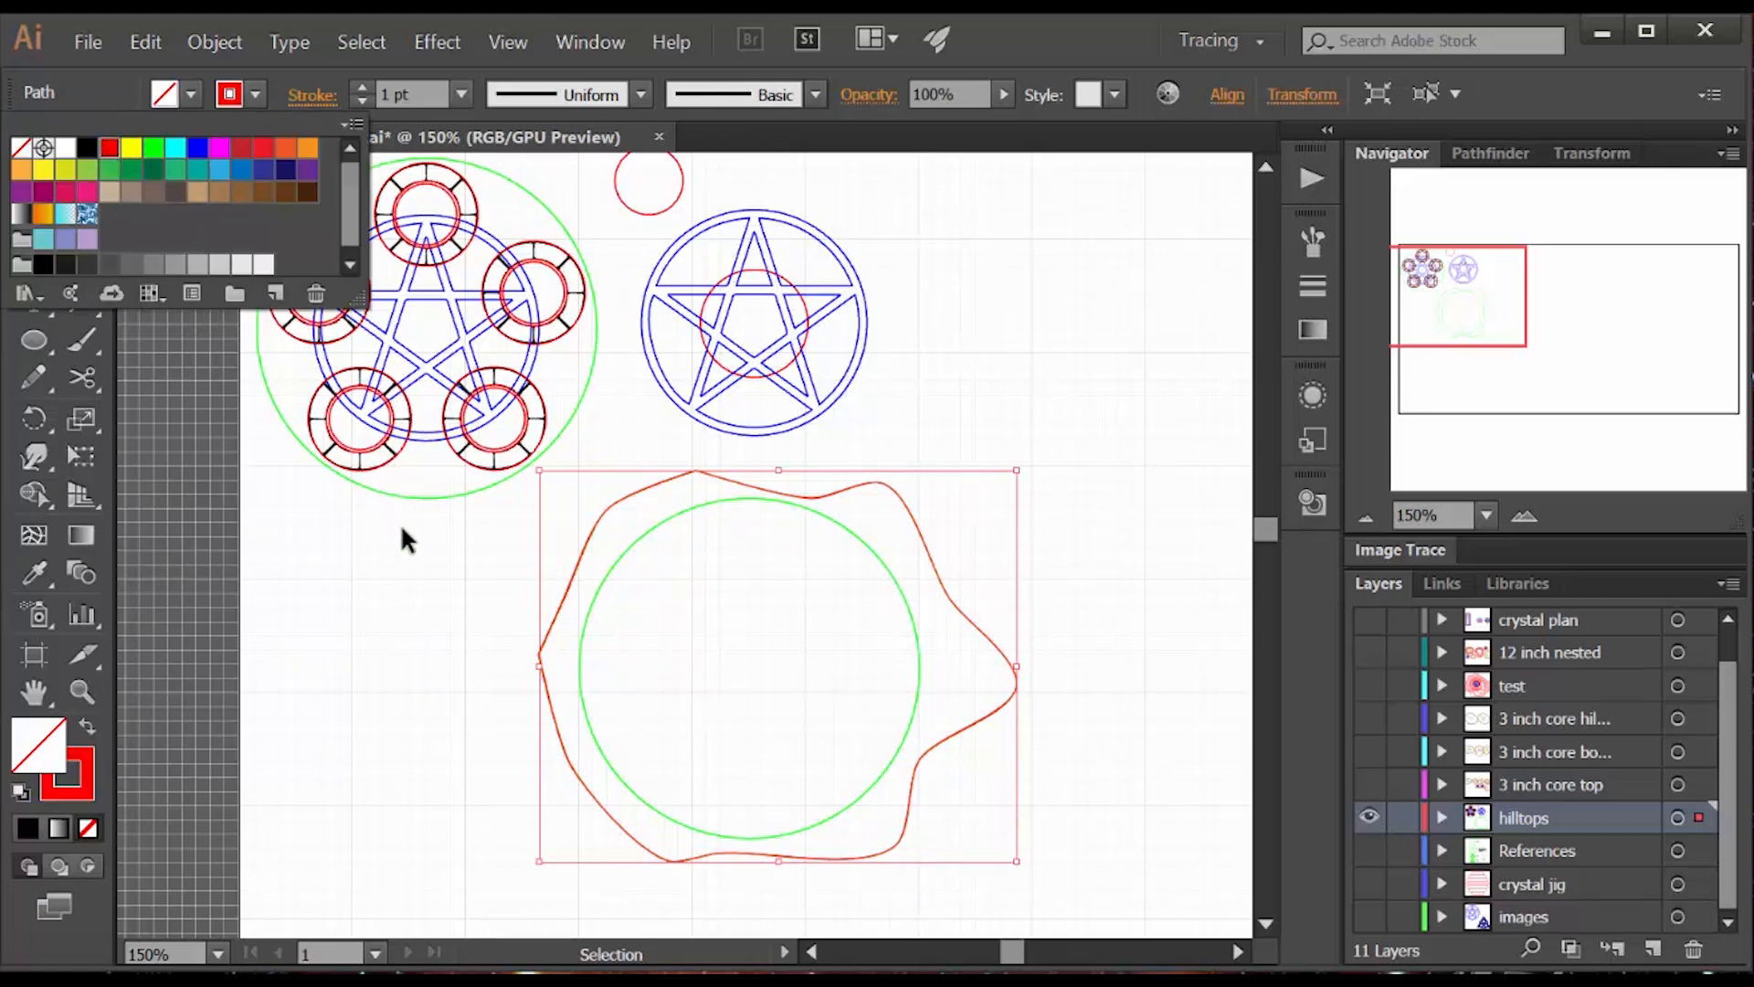
pyautogui.click(396, 600)
# Step: Create a circle 2.6 in wide and 2.6 in high in the empty area beside the hill outline
pyautogui.press('l')
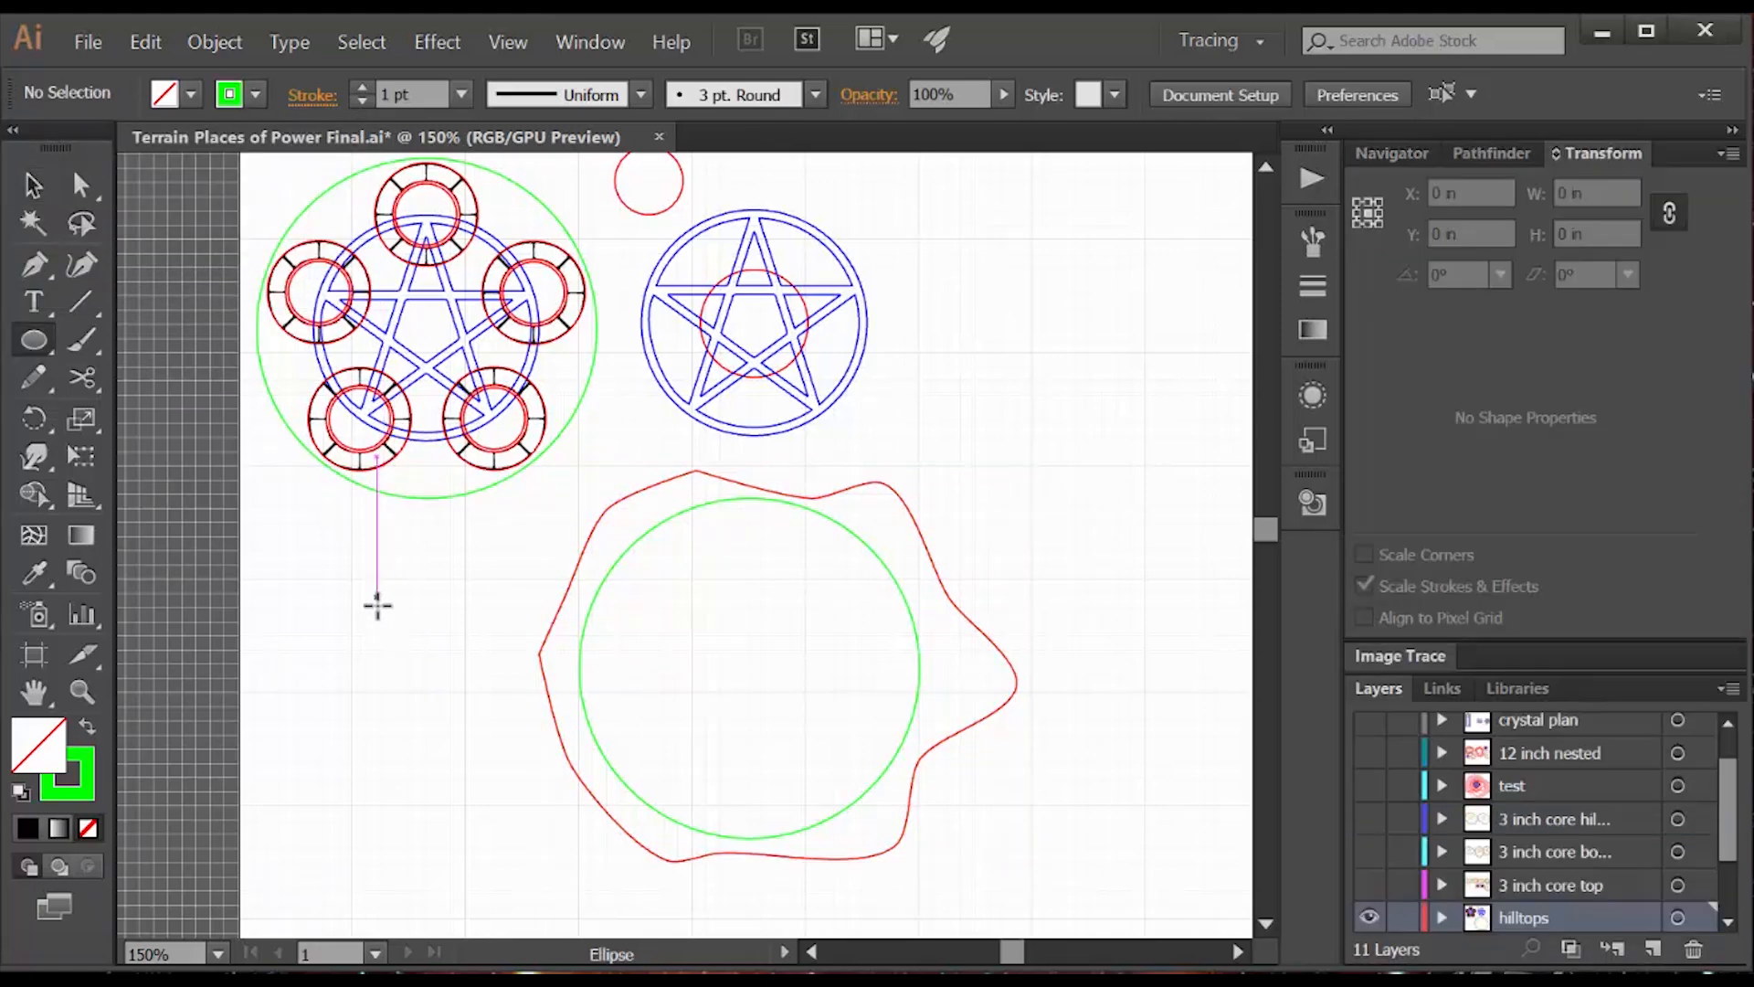
pyautogui.click(318, 636)
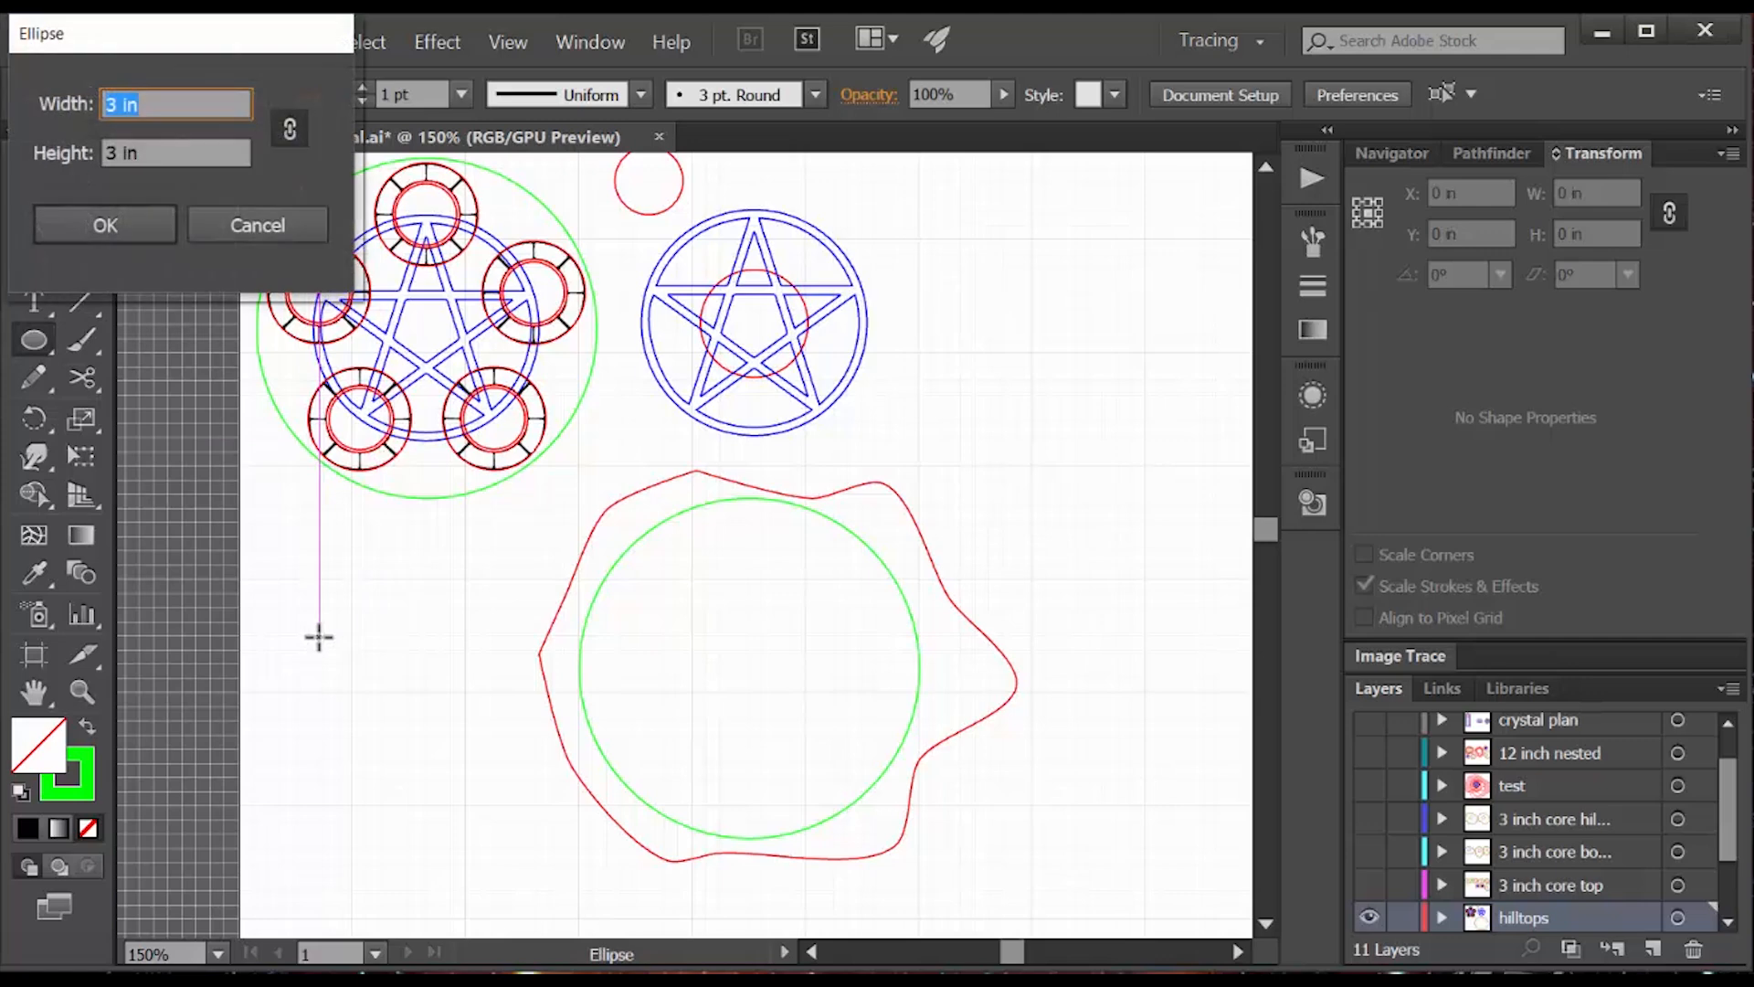
pyautogui.write('2')
pyautogui.write('.5')
pyautogui.press('BackSpace')
pyautogui.write('6')
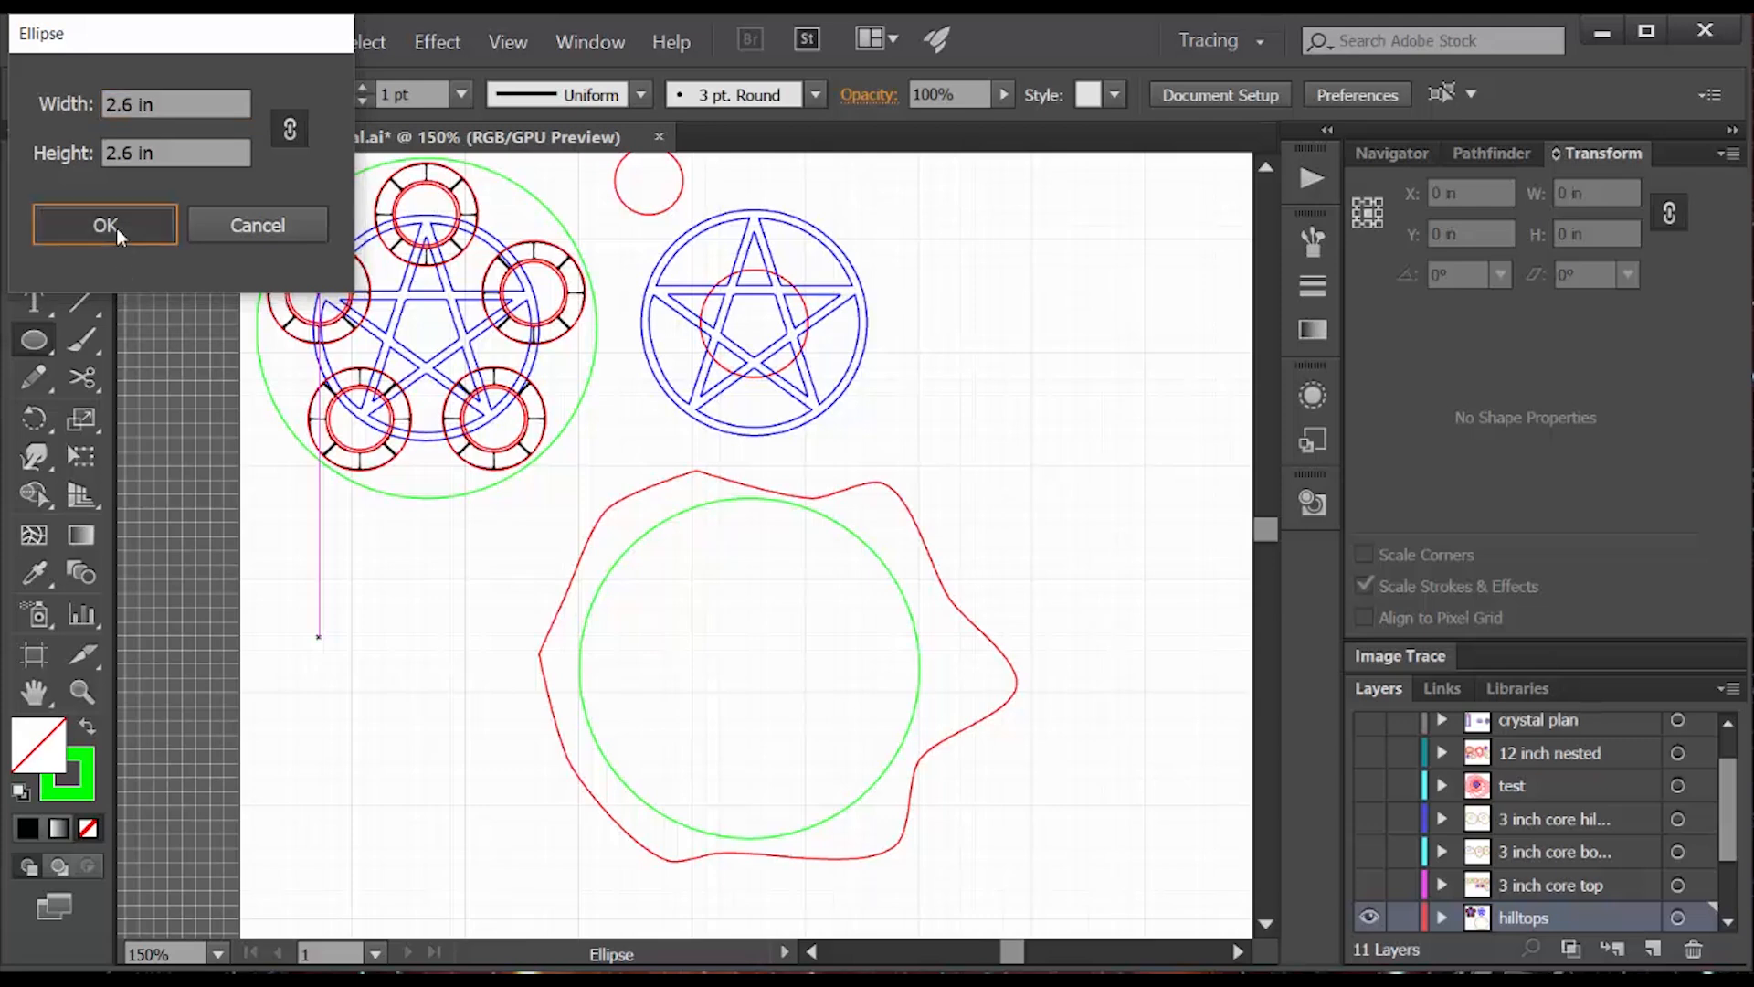
pyautogui.click(117, 229)
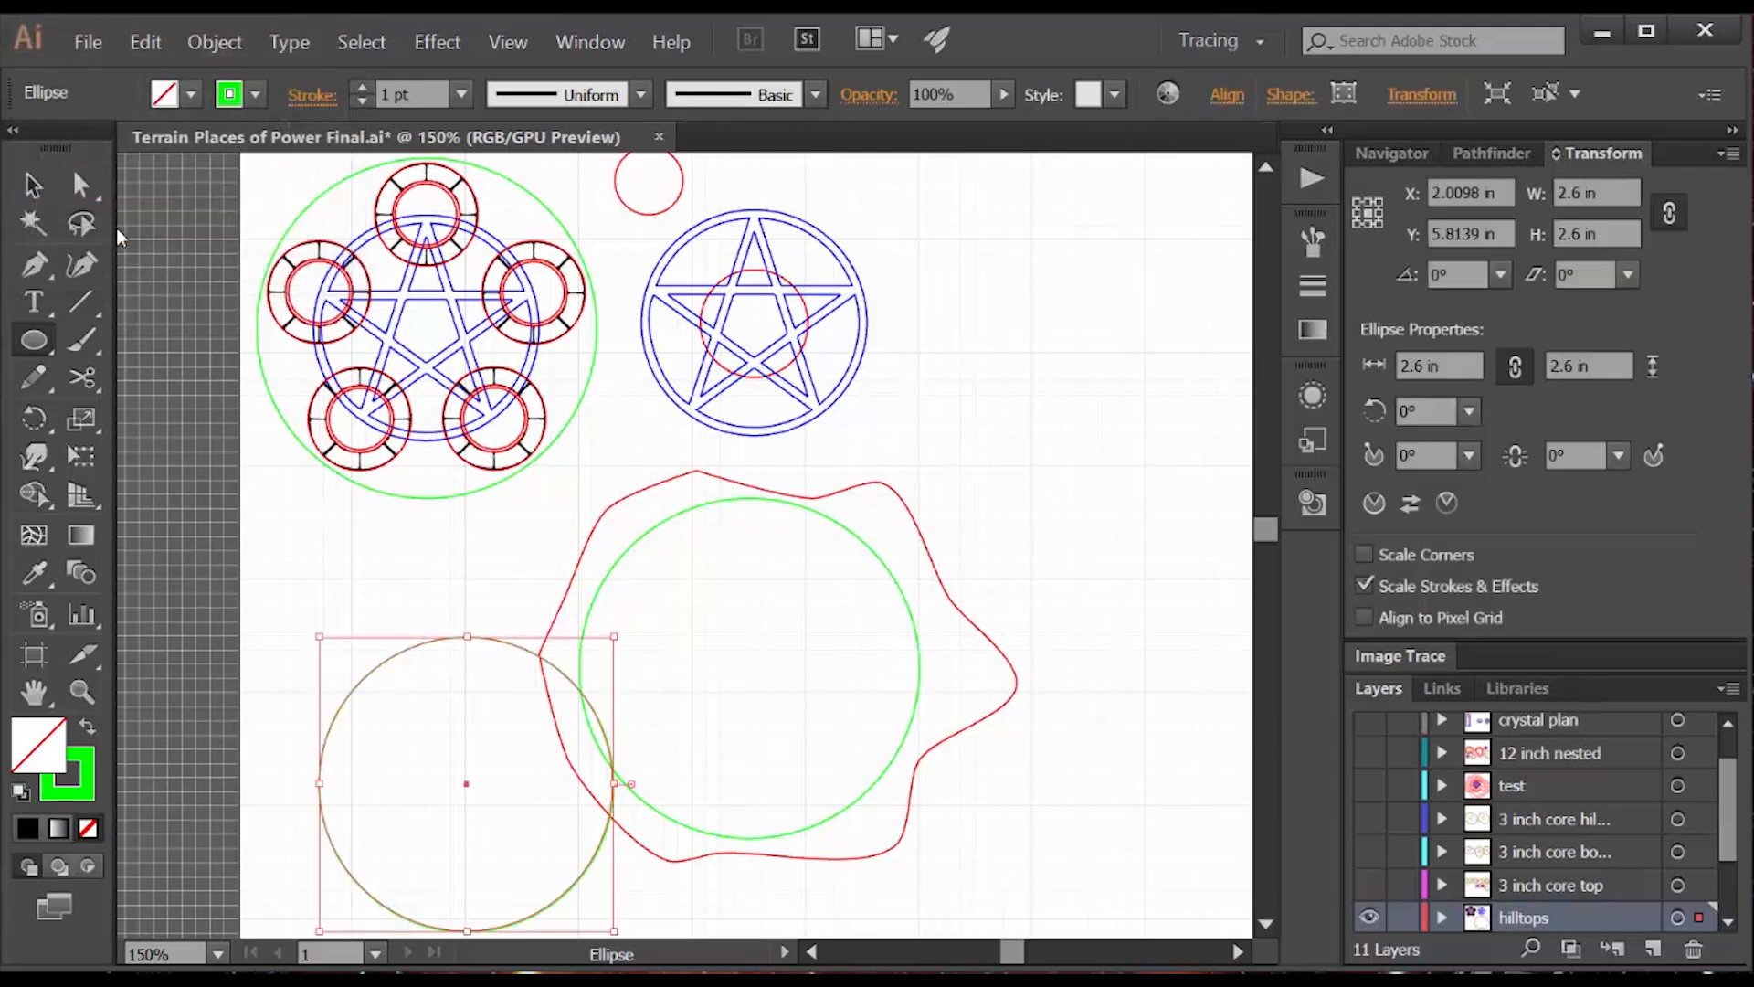
# Step: Center the 2.6 in circle on the larger green circle inside the hill outline, and delete the larger circle
pyautogui.click(34, 185)
pyautogui.moveTo(462, 783); pyautogui.dragTo(746, 671)
pyautogui.click(840, 807)
pyautogui.press('Delete')
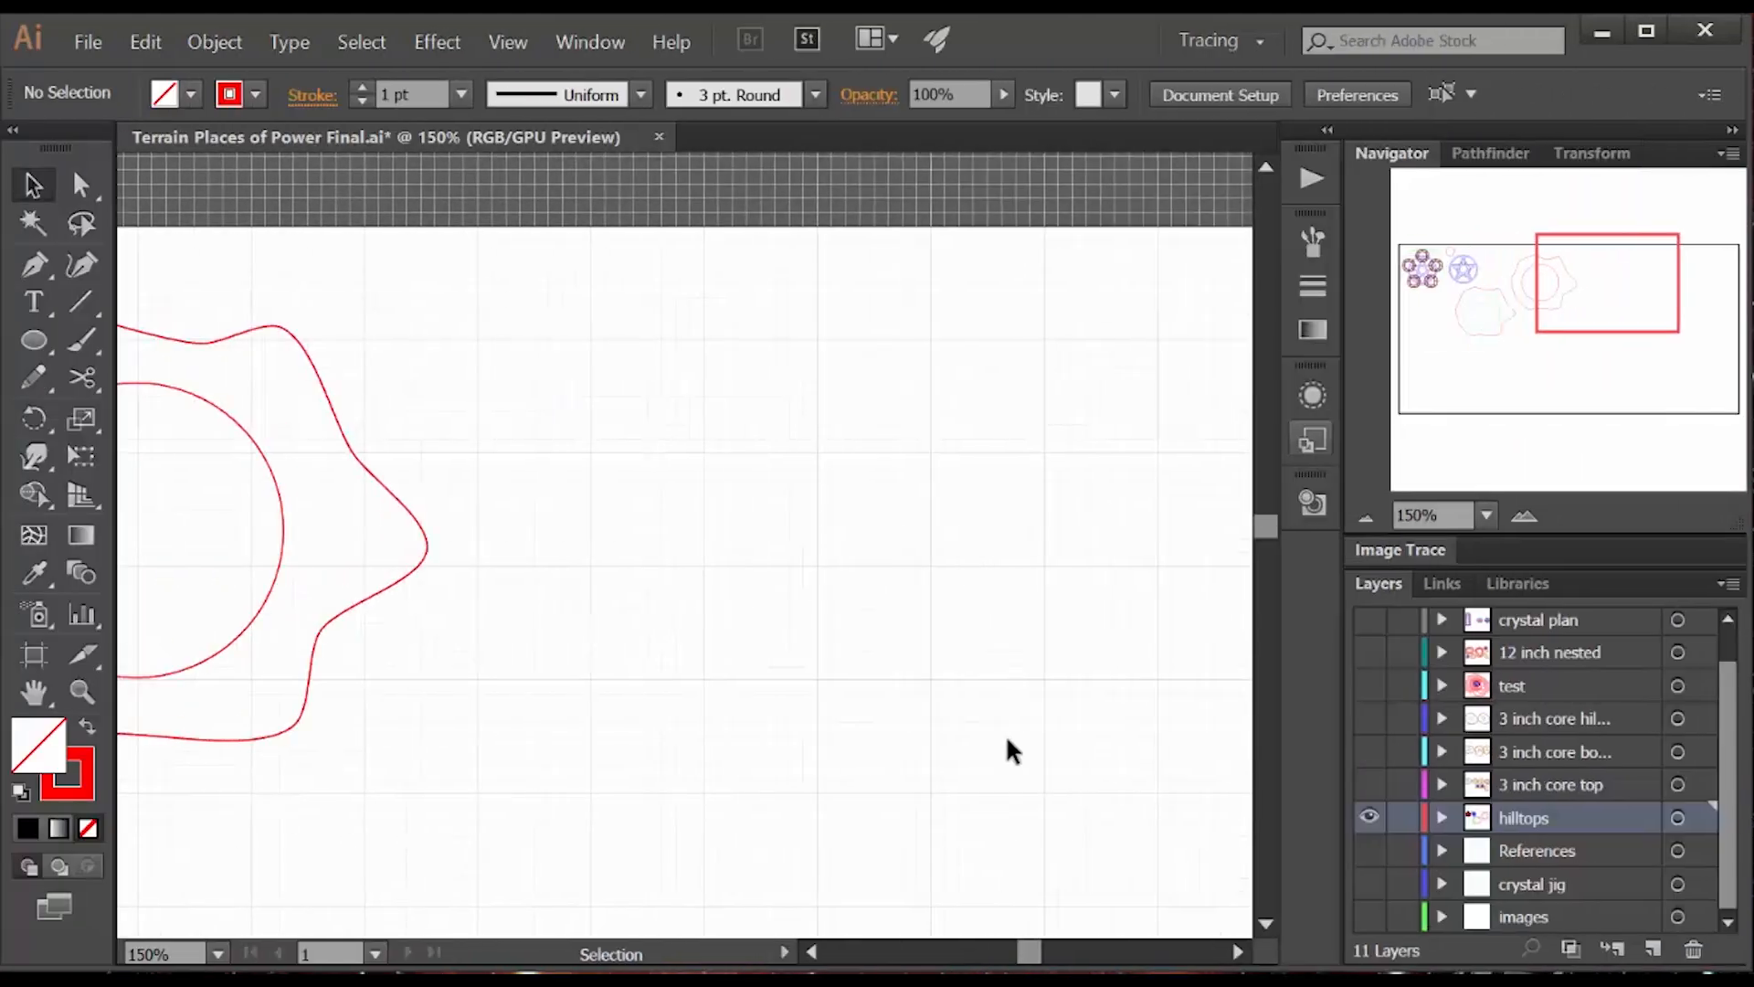
# Step: Paste a copy of the hill outline with its circle beside the original and ungroup it
pyautogui.hotkey('ctrl', 'v')
pyautogui.moveTo(804, 562); pyautogui.dragTo(881, 535)
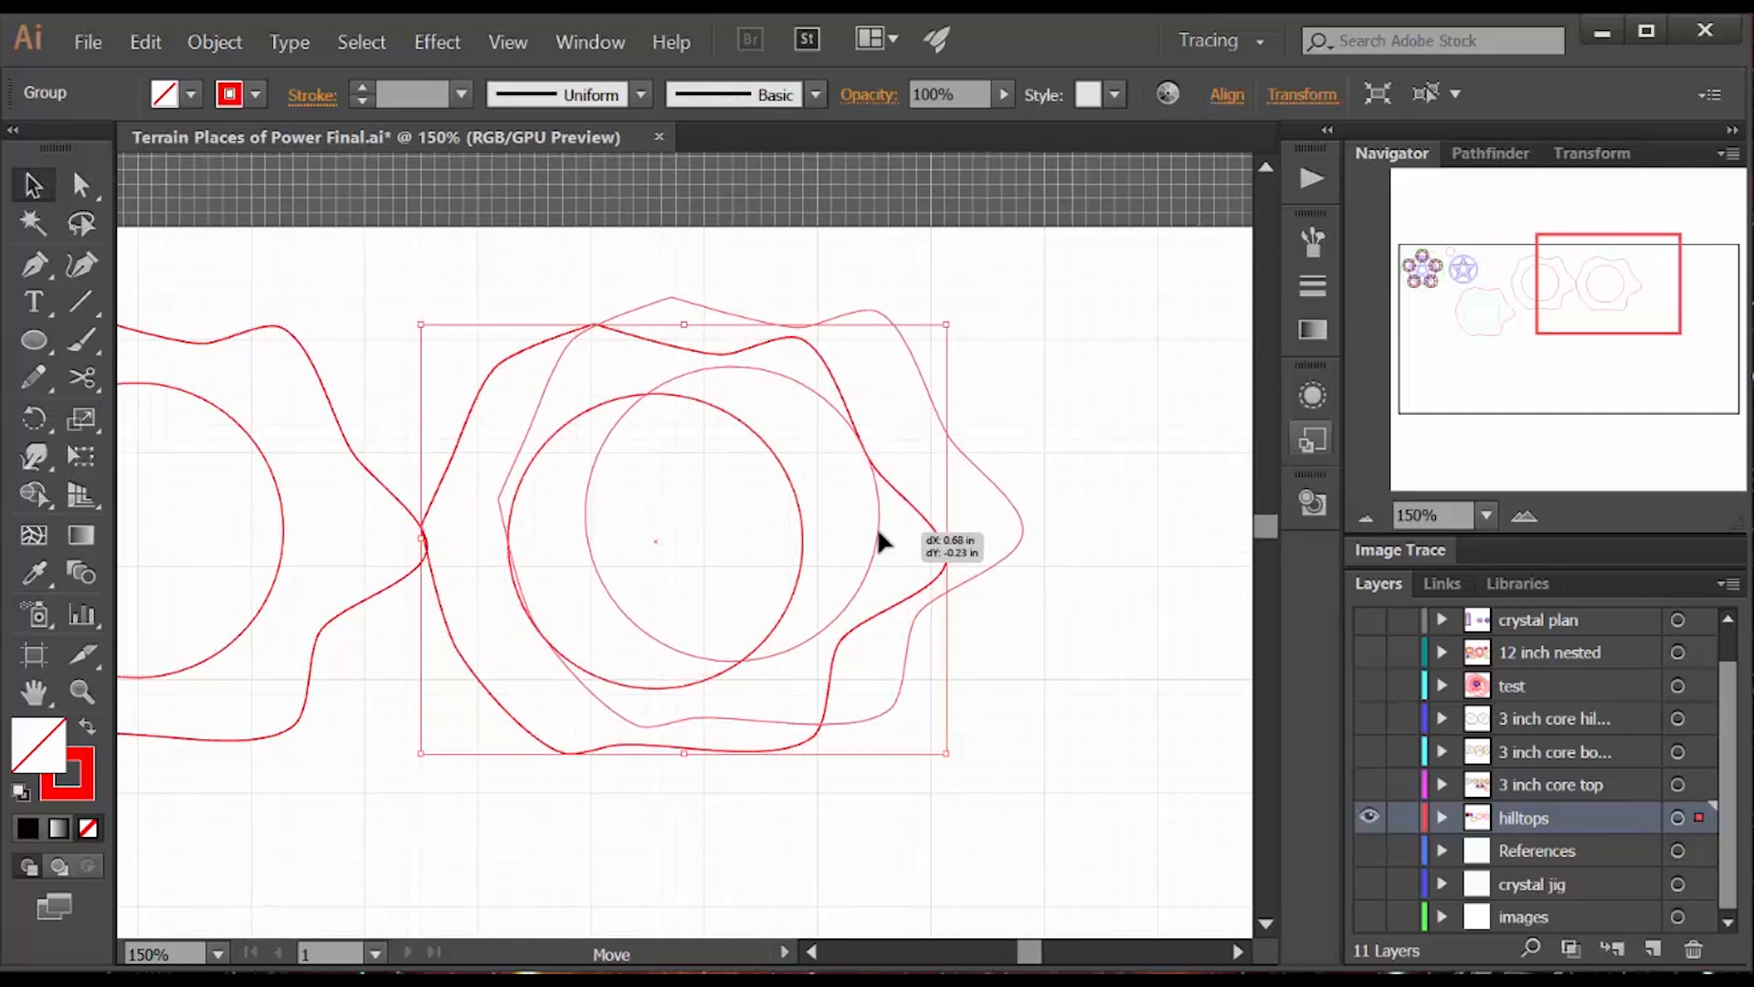
pyautogui.hotkey('ctrl', 'shift', 'g')
pyautogui.click(1033, 833)
# Step: Duplicate the ungrouped hill outline and align the duplicate exactly over it
pyautogui.click(680, 300)
pyautogui.hotkey('ctrl', 'c')
pyautogui.click(548, 274)
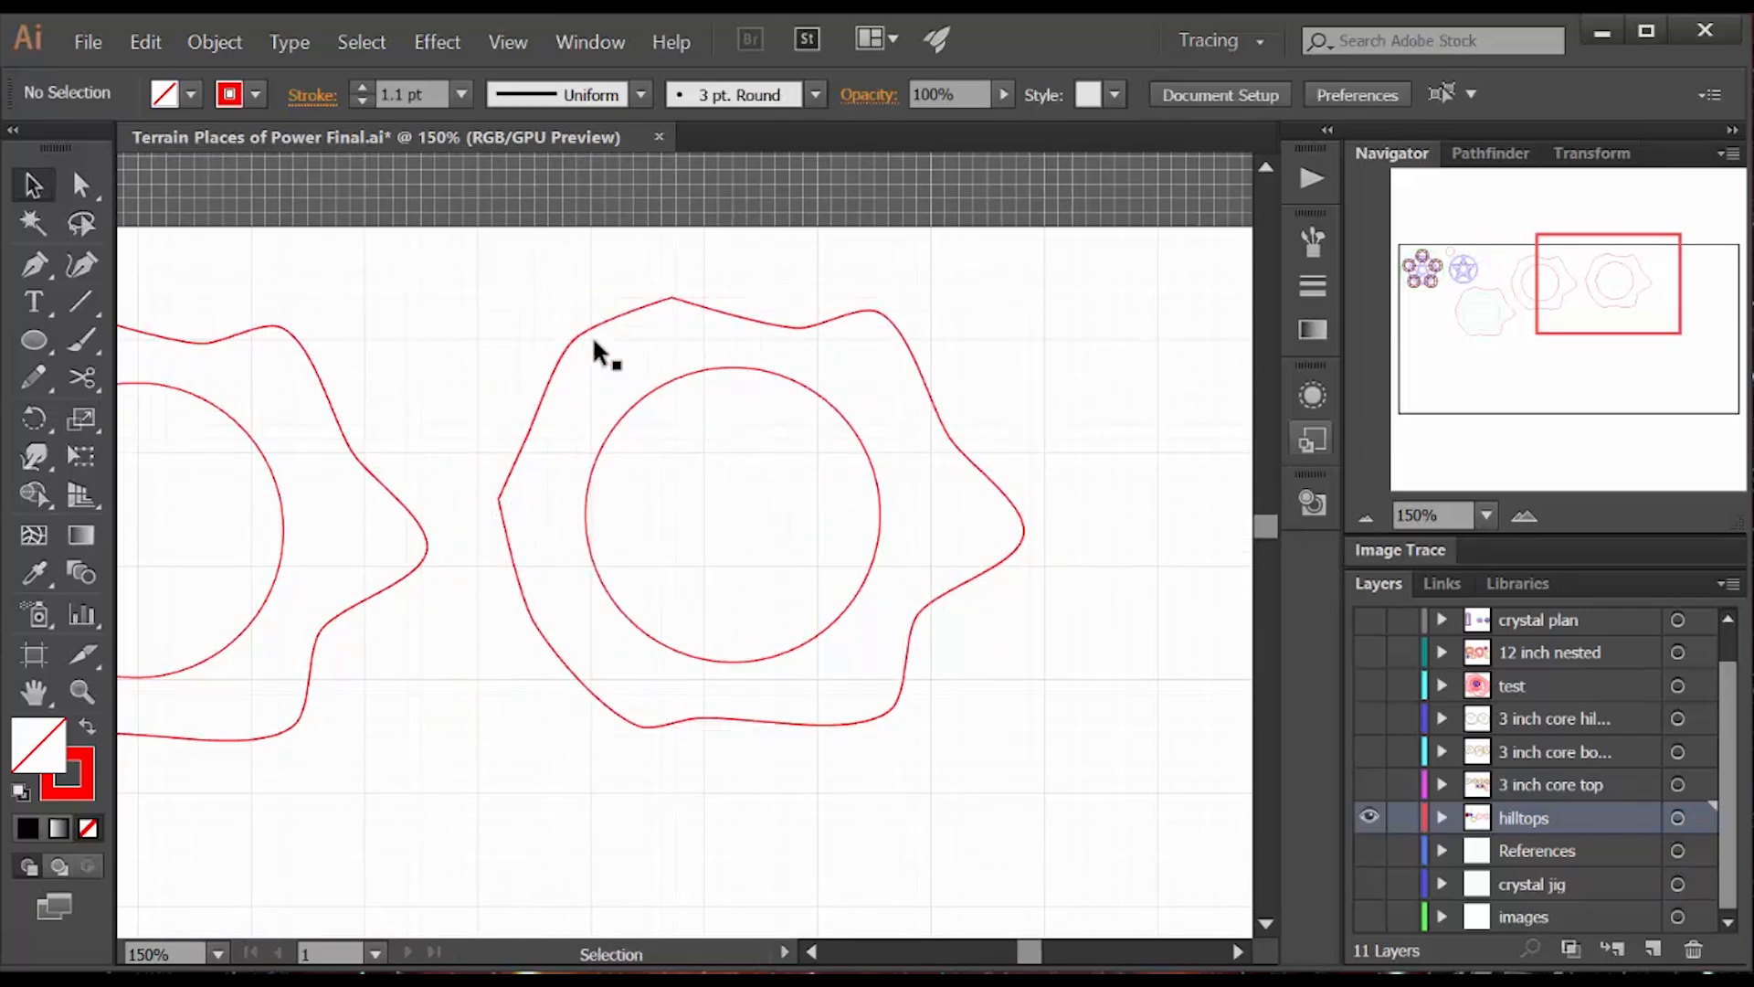
pyautogui.hotkey('ctrl', 'v')
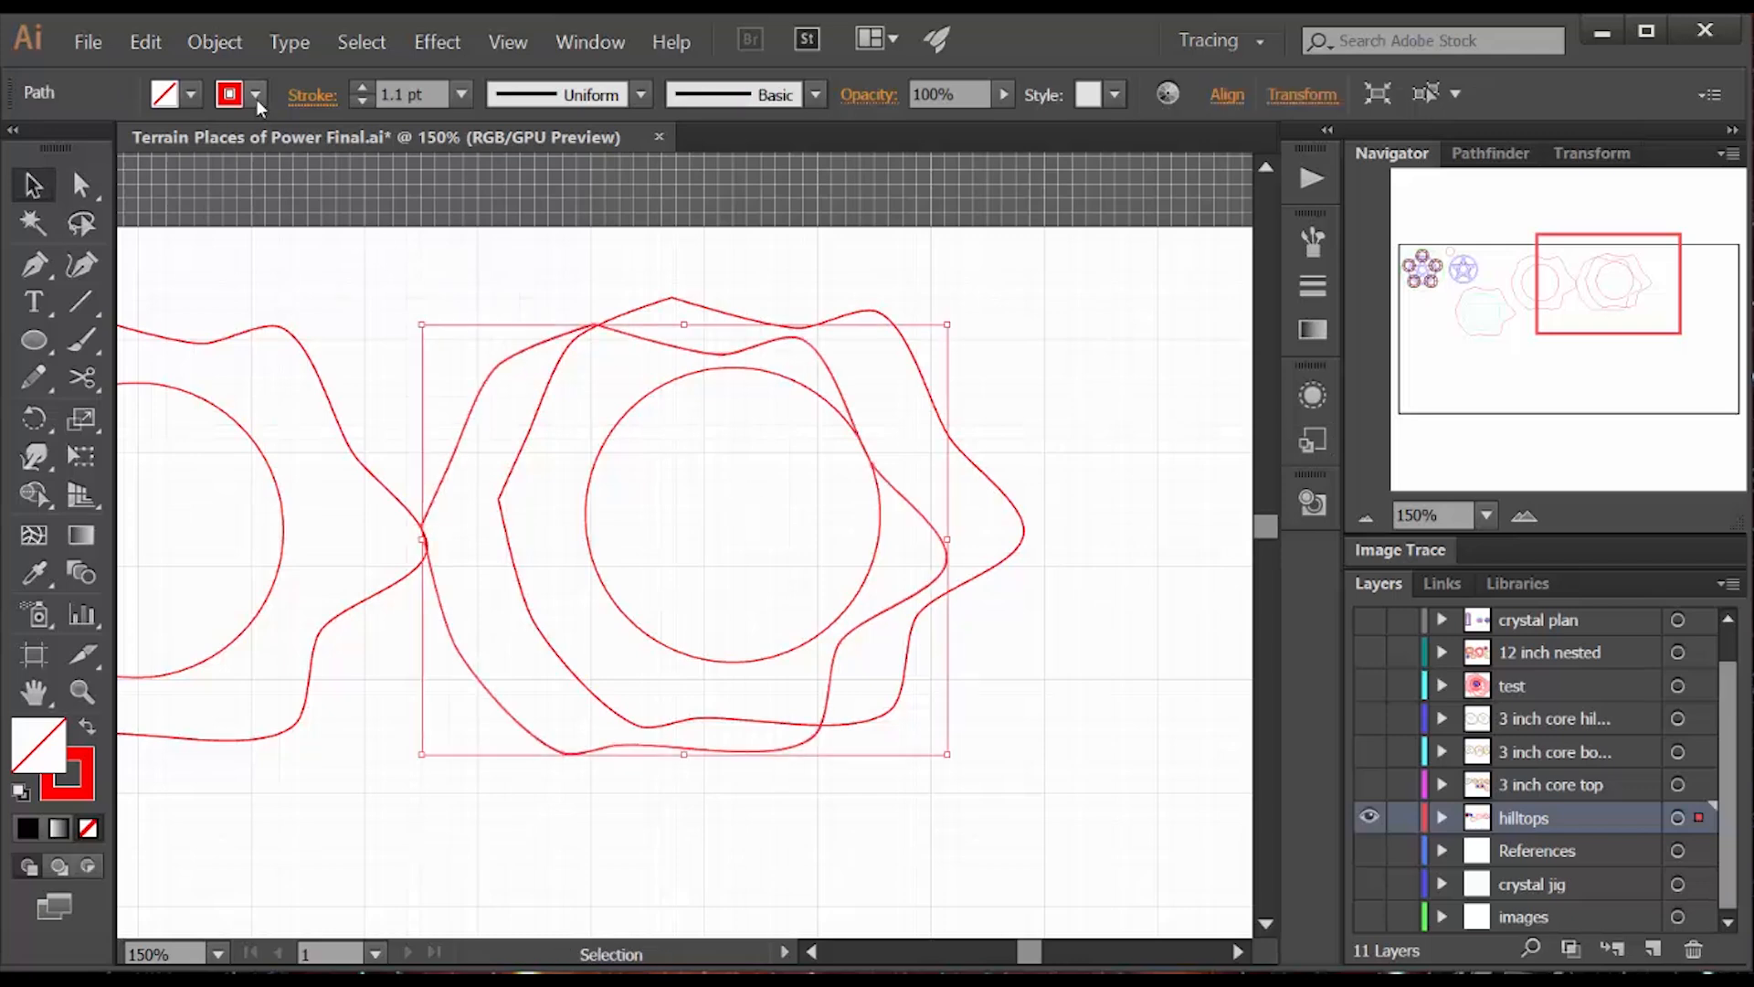
pyautogui.moveTo(831, 395); pyautogui.dragTo(910, 366)
# Step: Scale the duplicated hill outline uniformly to 110%
pyautogui.click(204, 42)
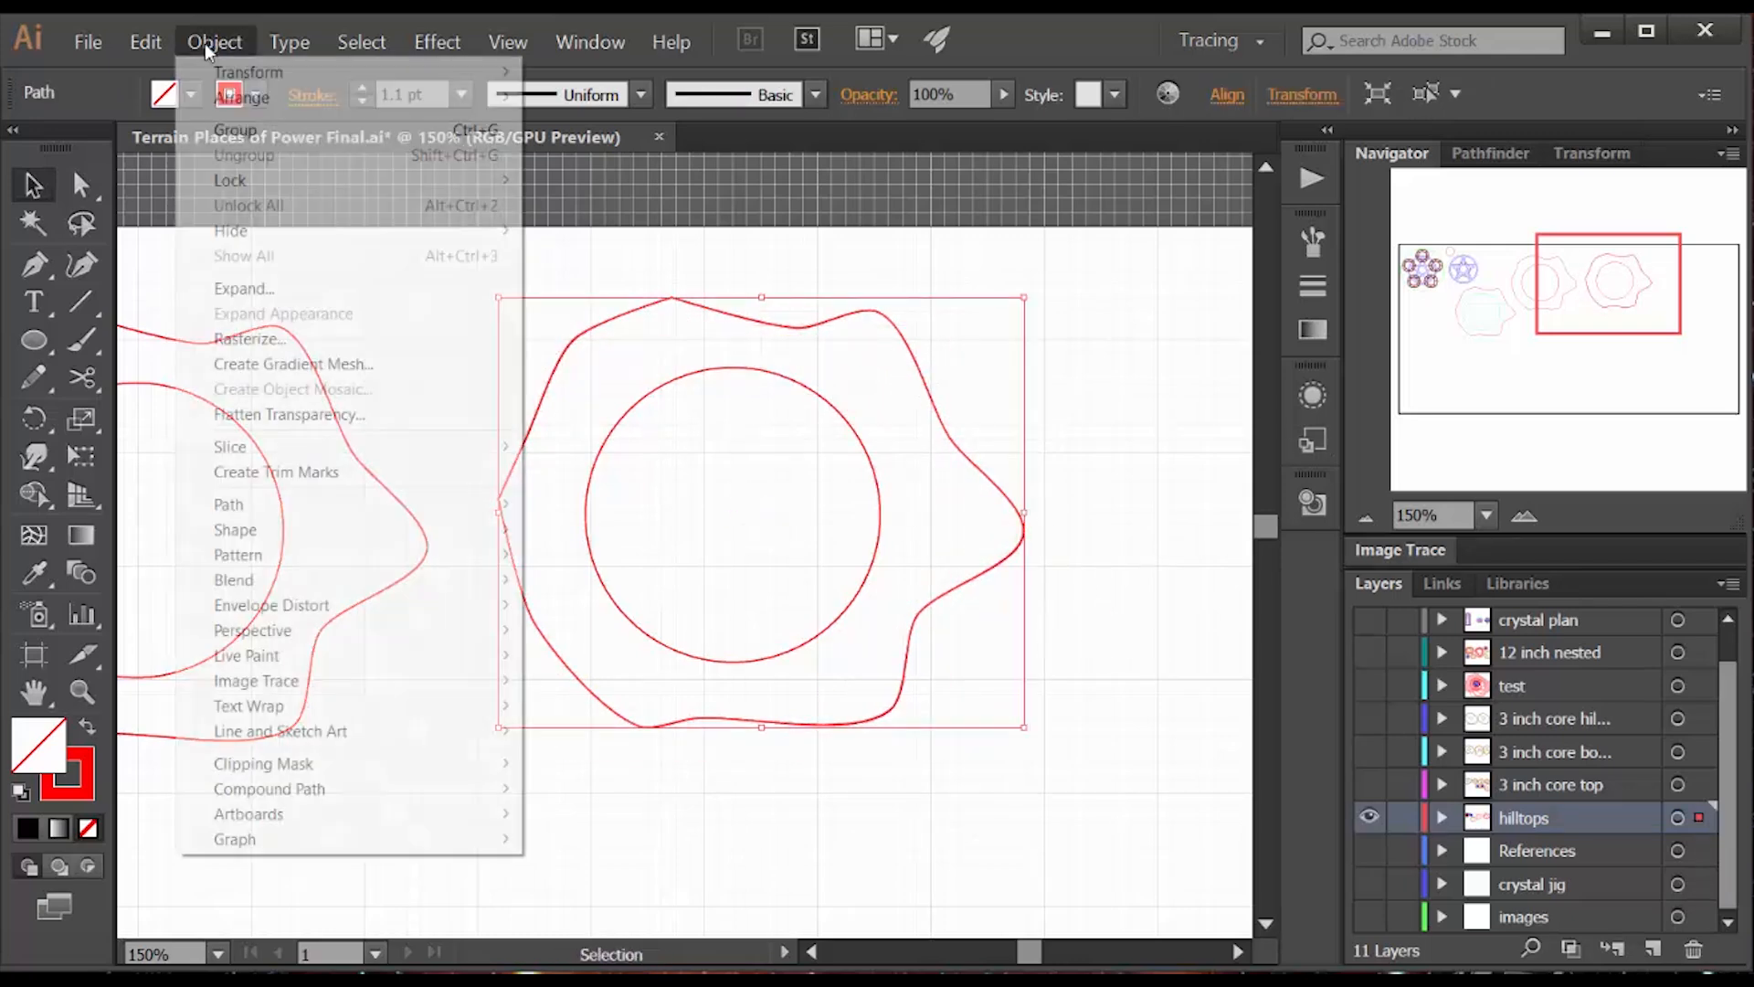
pyautogui.moveTo(274, 71)
pyautogui.click(568, 176)
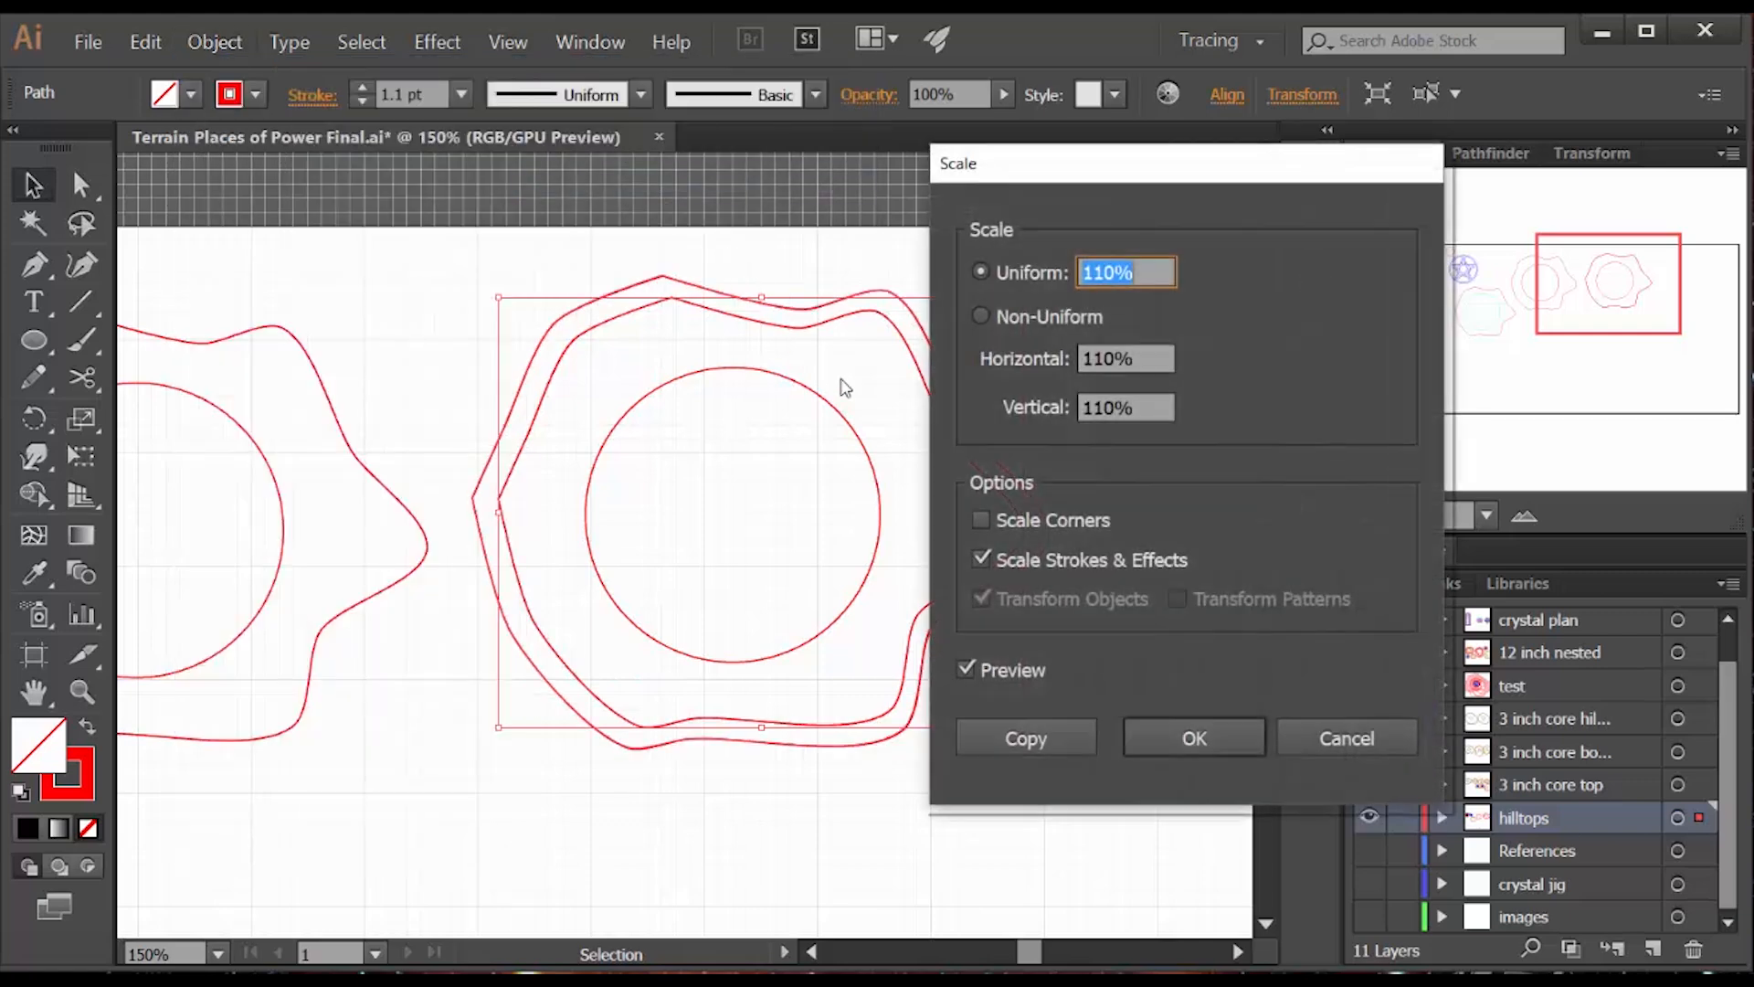
pyautogui.click(1194, 736)
# Step: Set the stroke of the inner hill outline to green
pyautogui.hotkey('ctrl', 'z')
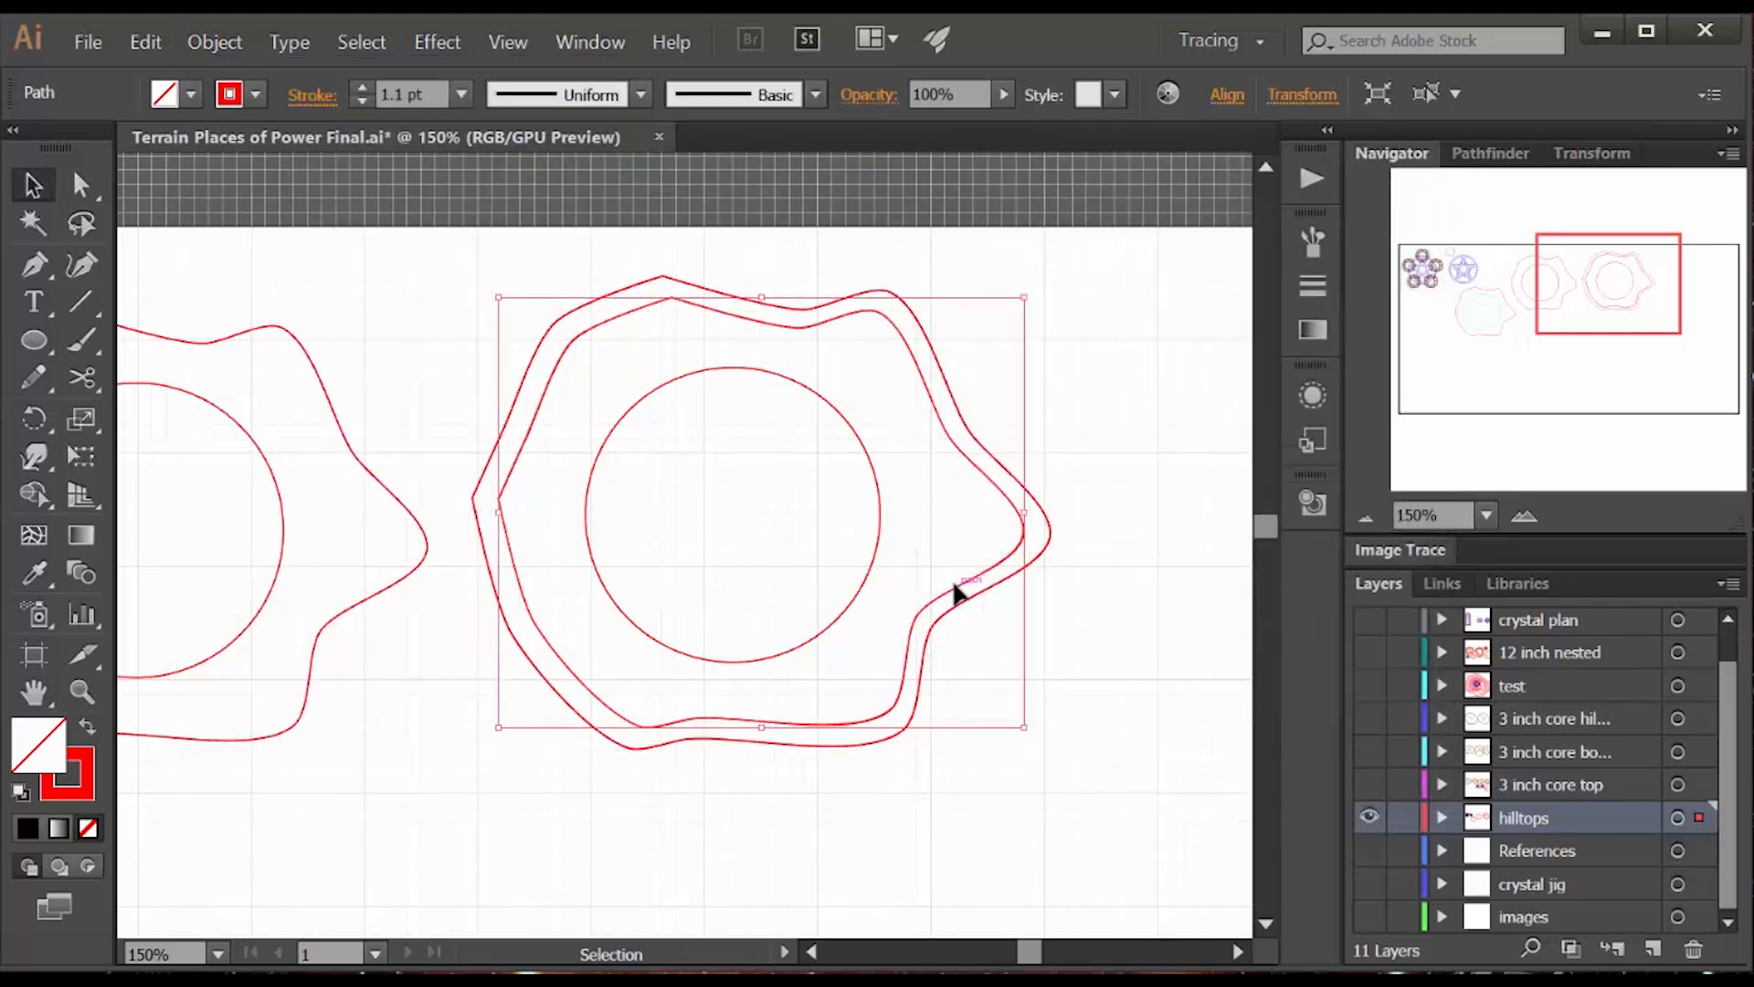
pyautogui.click(256, 94)
pyautogui.click(153, 147)
pyautogui.press('Escape')
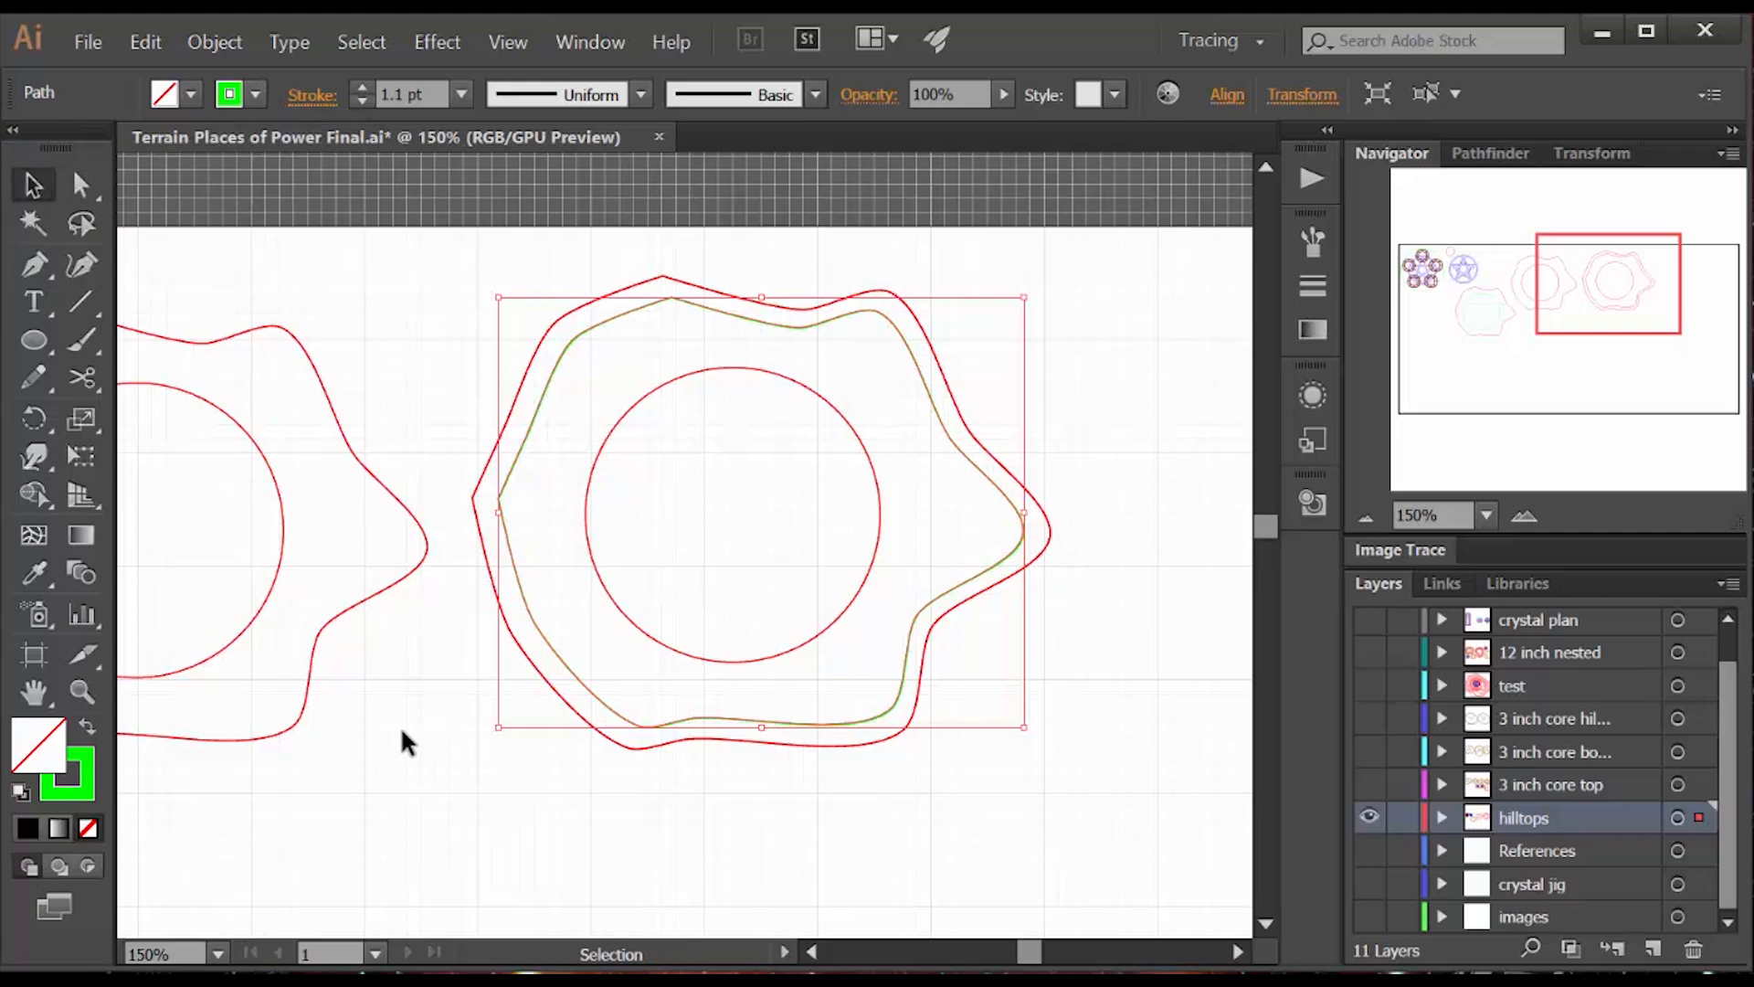
pyautogui.click(1082, 624)
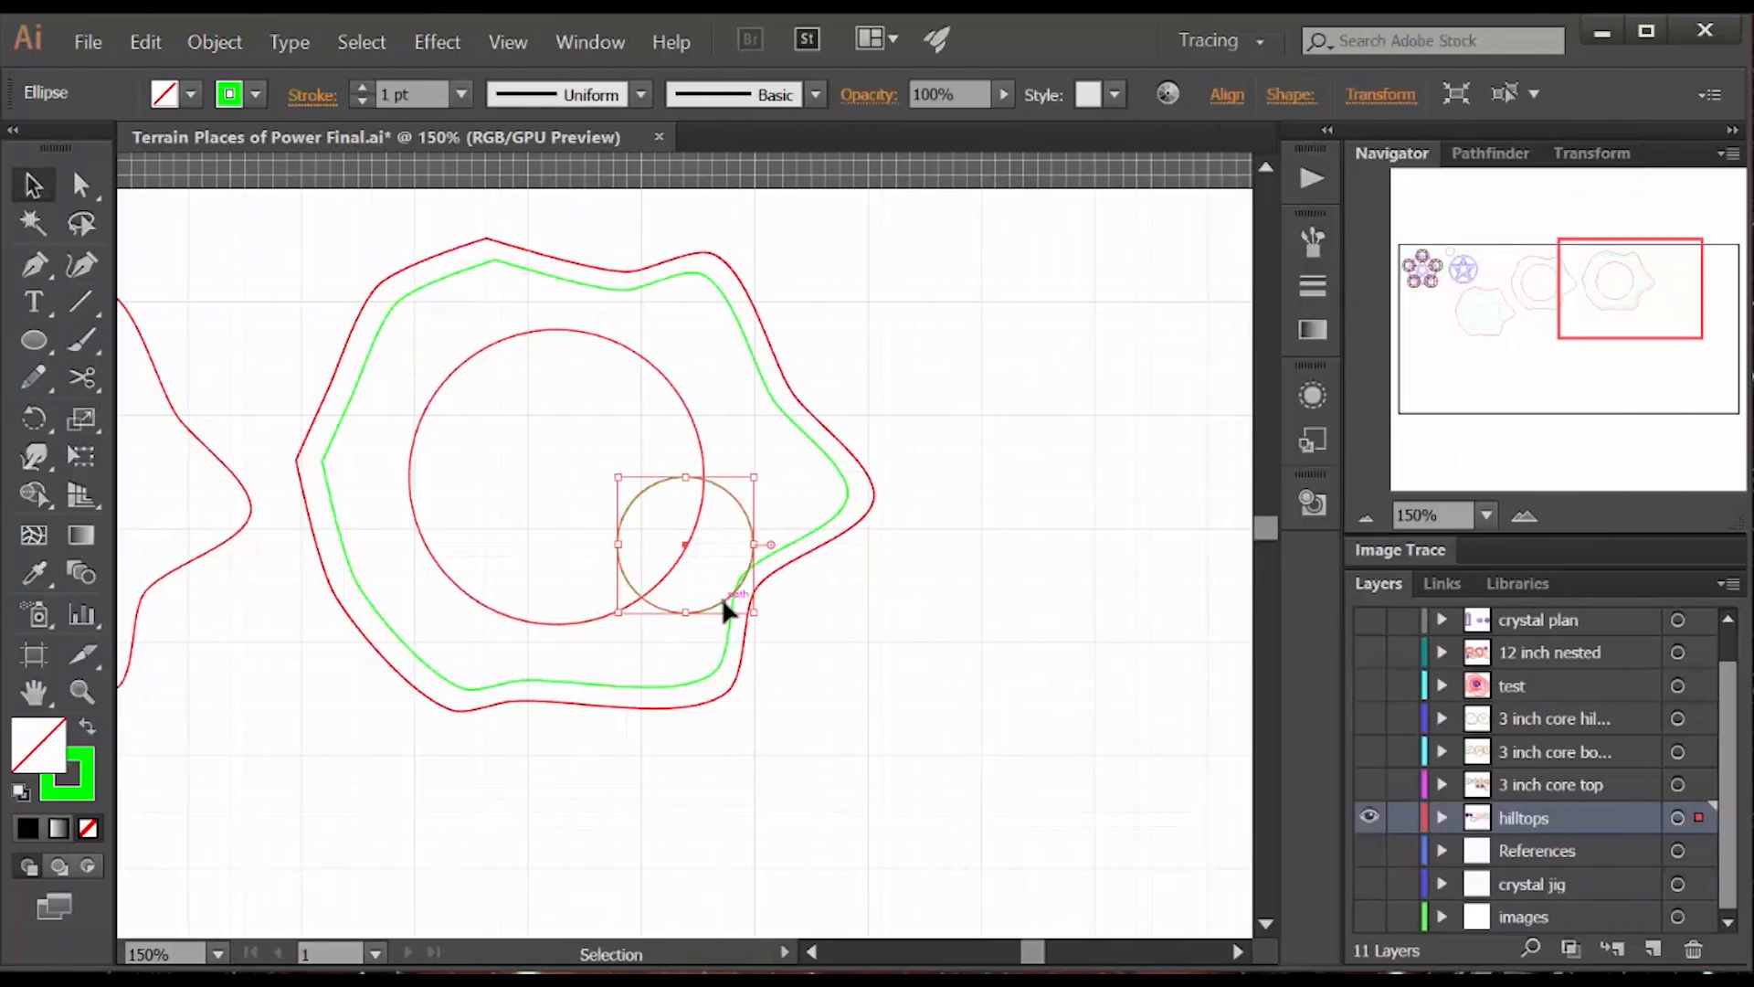
# Step: Place the small green circle in the lower-right notch of the hill and reshape the outer red outline to enclose it
pyautogui.moveTo(724, 607); pyautogui.dragTo(846, 677)
pyautogui.click(1005, 725)
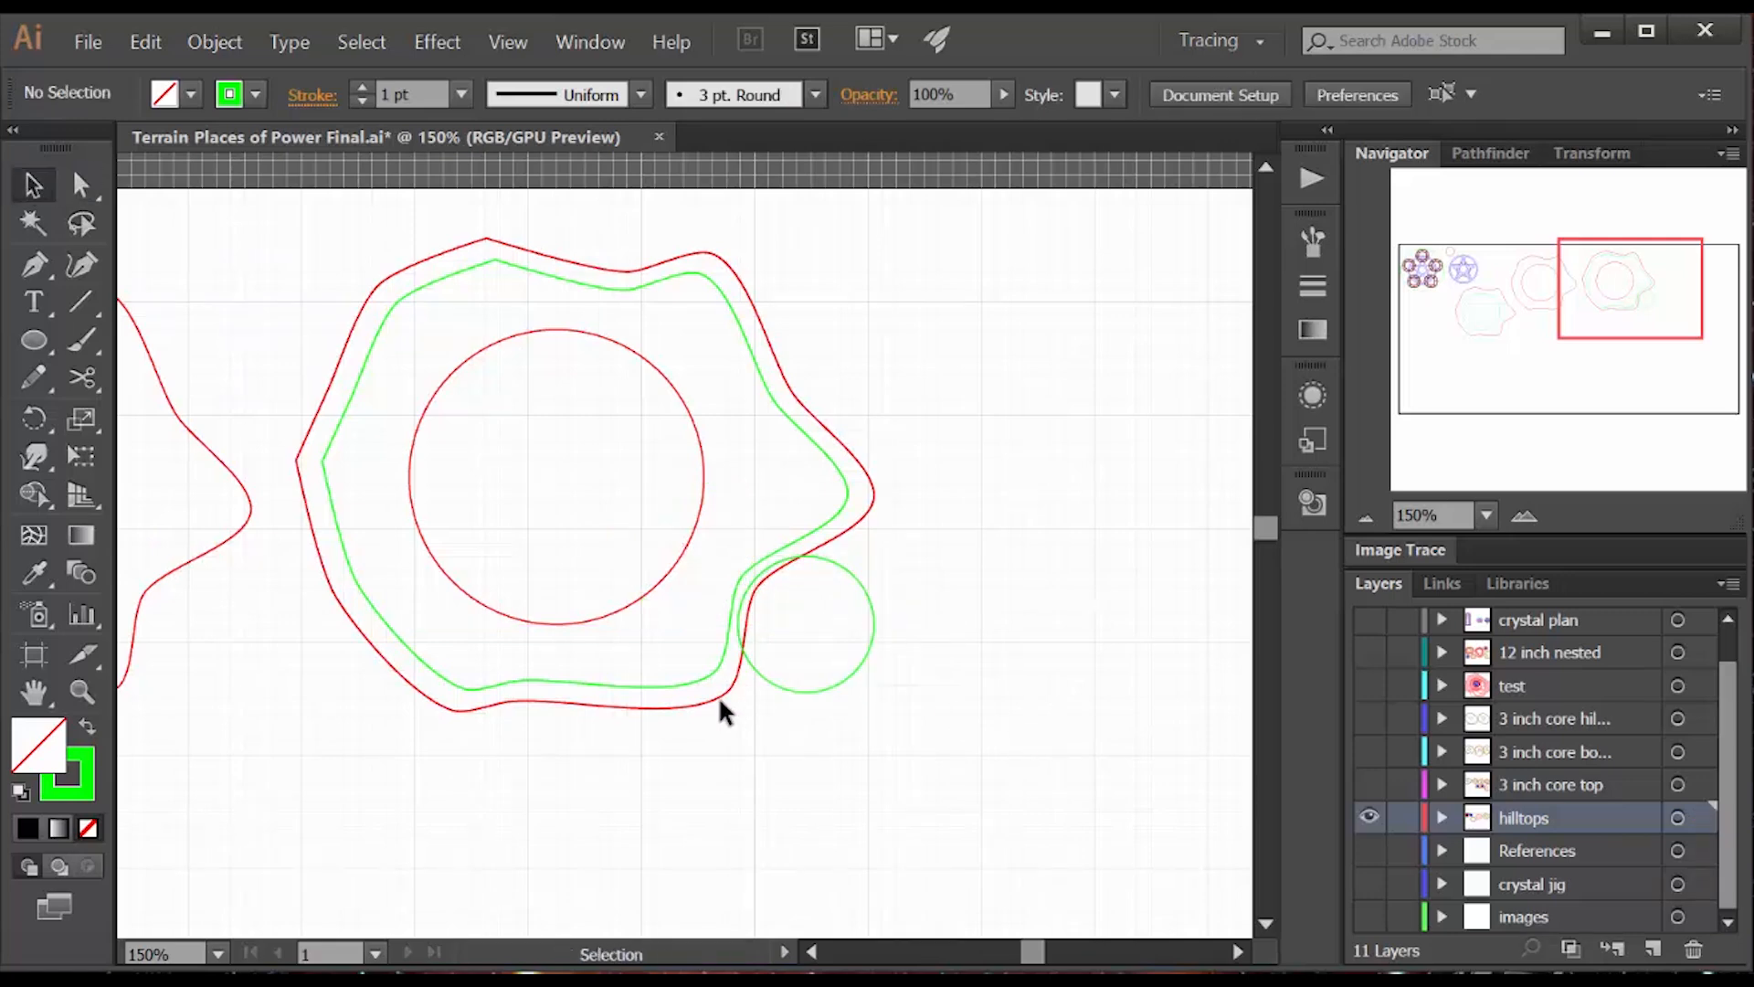
pyautogui.click(718, 702)
pyautogui.press('a')
pyautogui.hotkey('ctrl', '+')
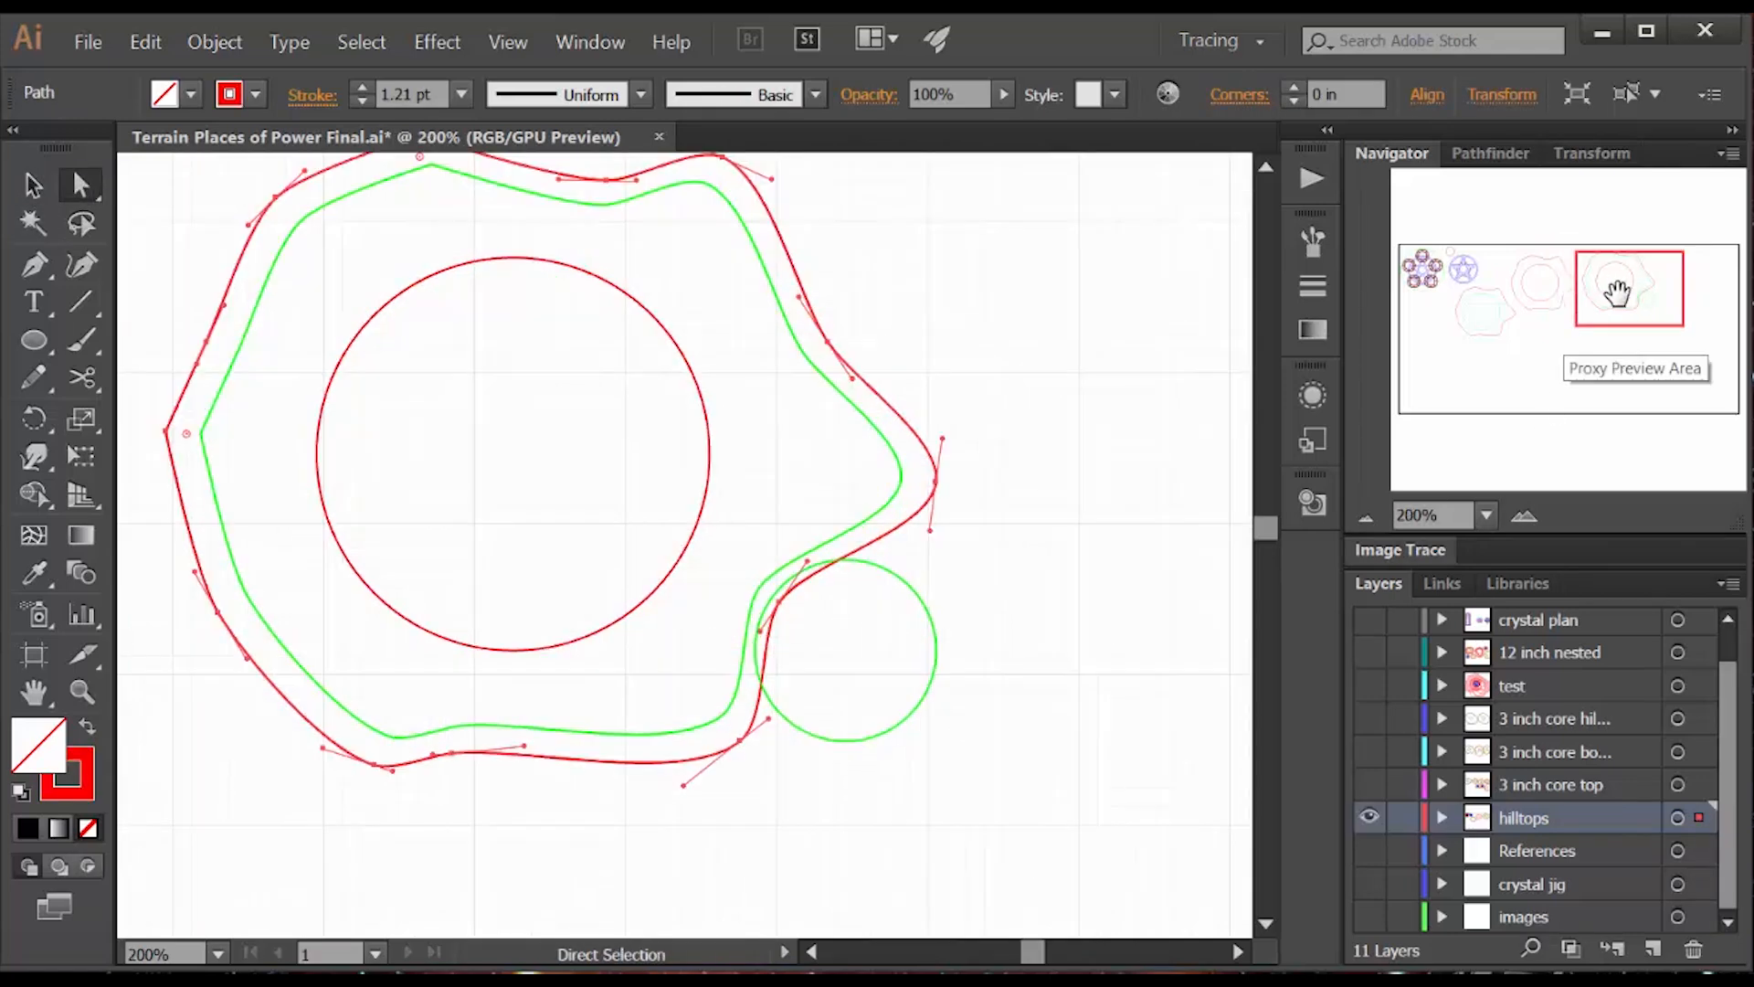
pyautogui.click(1643, 284)
pyautogui.click(811, 674)
pyautogui.moveTo(629, 654); pyautogui.dragTo(784, 791)
pyautogui.click(791, 589)
pyautogui.moveTo(792, 582); pyautogui.dragTo(791, 583)
pyautogui.moveTo(763, 821); pyautogui.dragTo(670, 856)
pyautogui.click(895, 629)
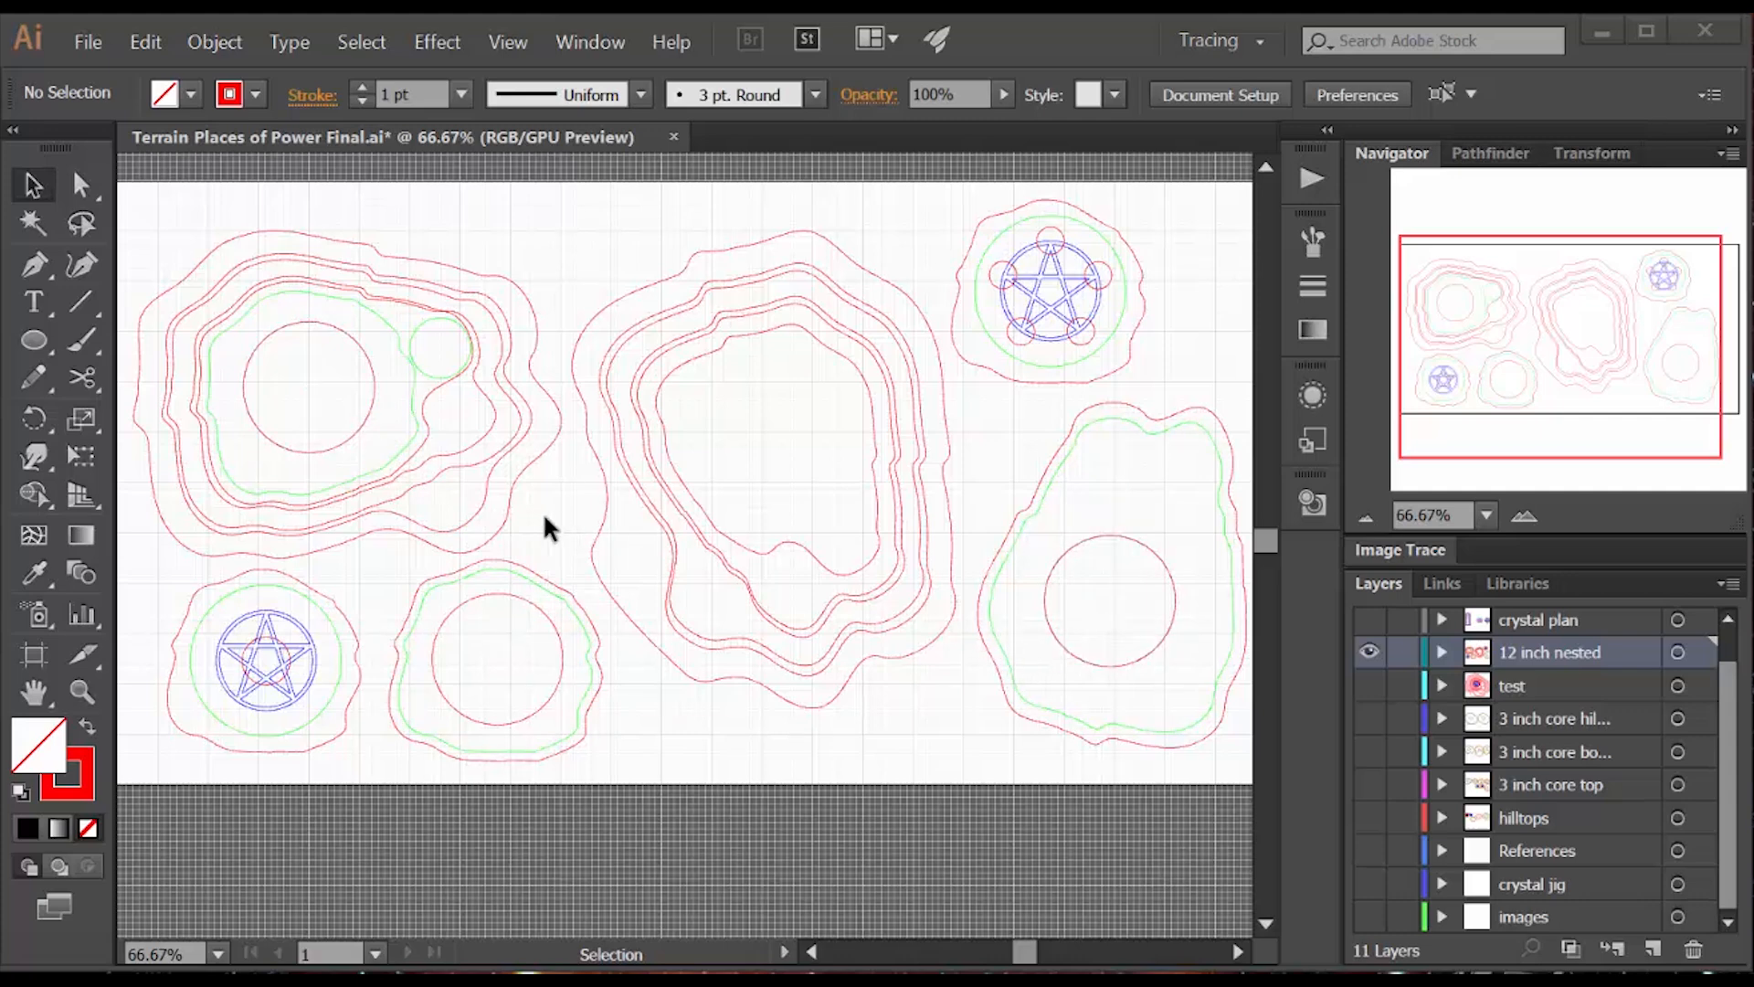
# Step: Examine the nested contour groups on the 12 inch nested layer by selecting them one after another
pyautogui.click(454, 461)
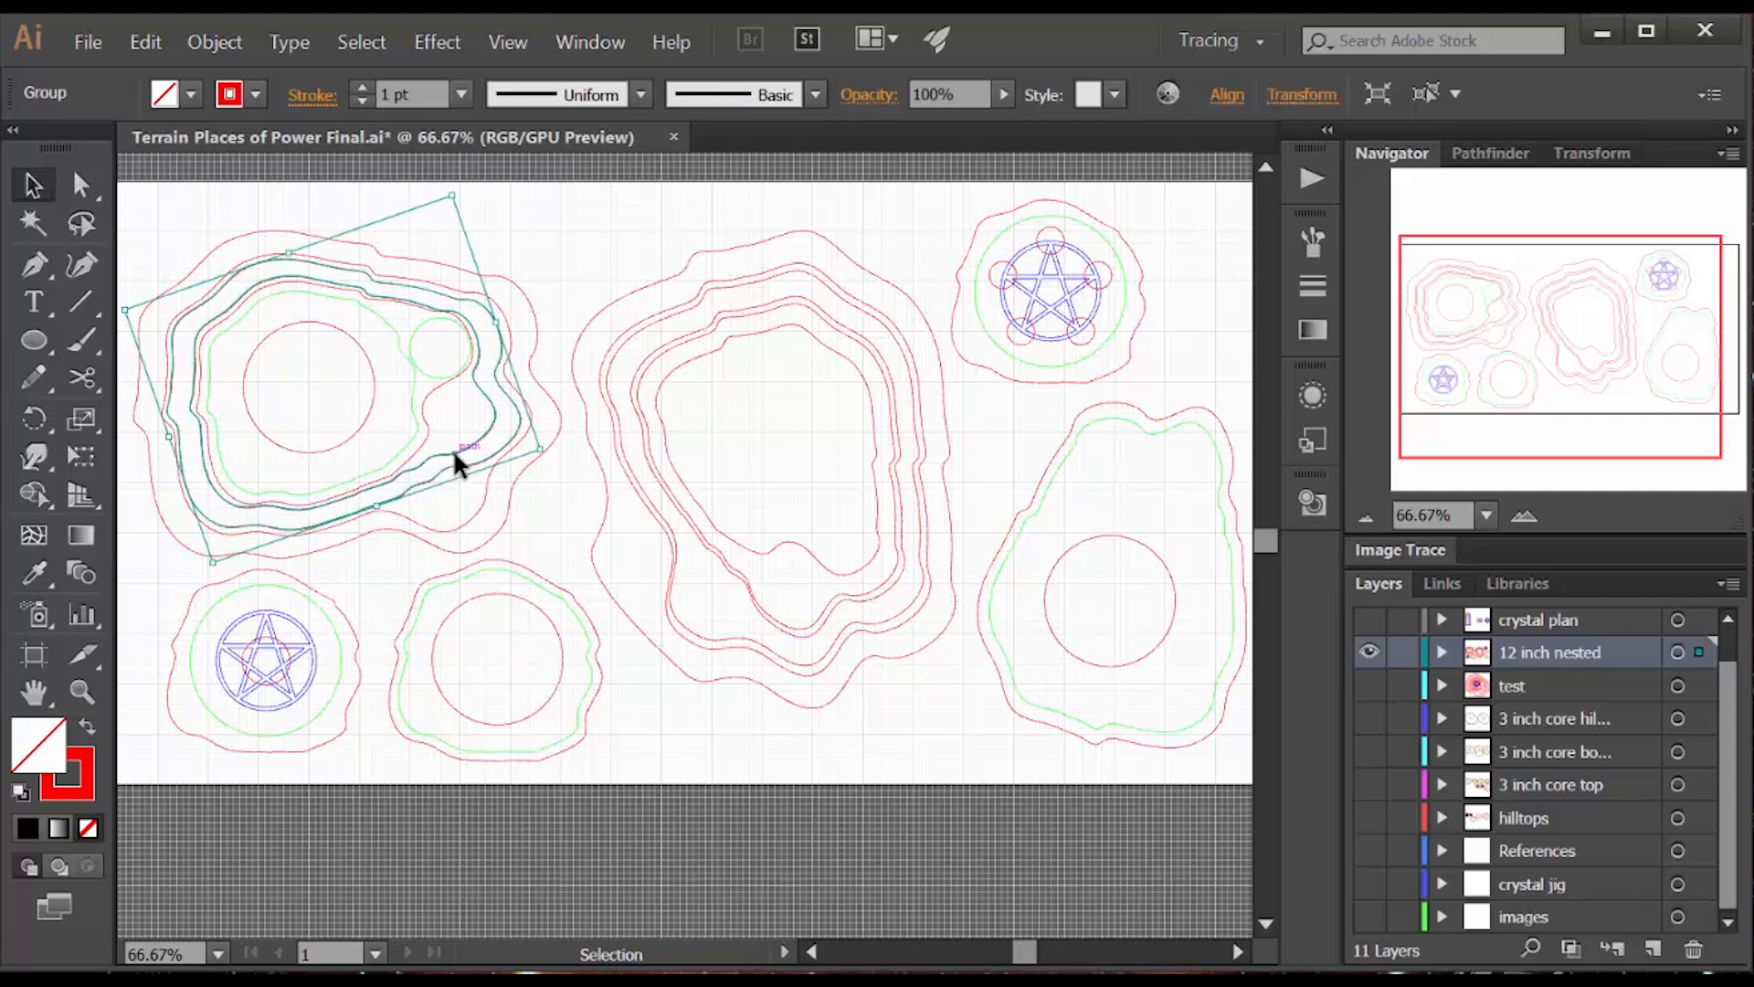
pyautogui.click(485, 515)
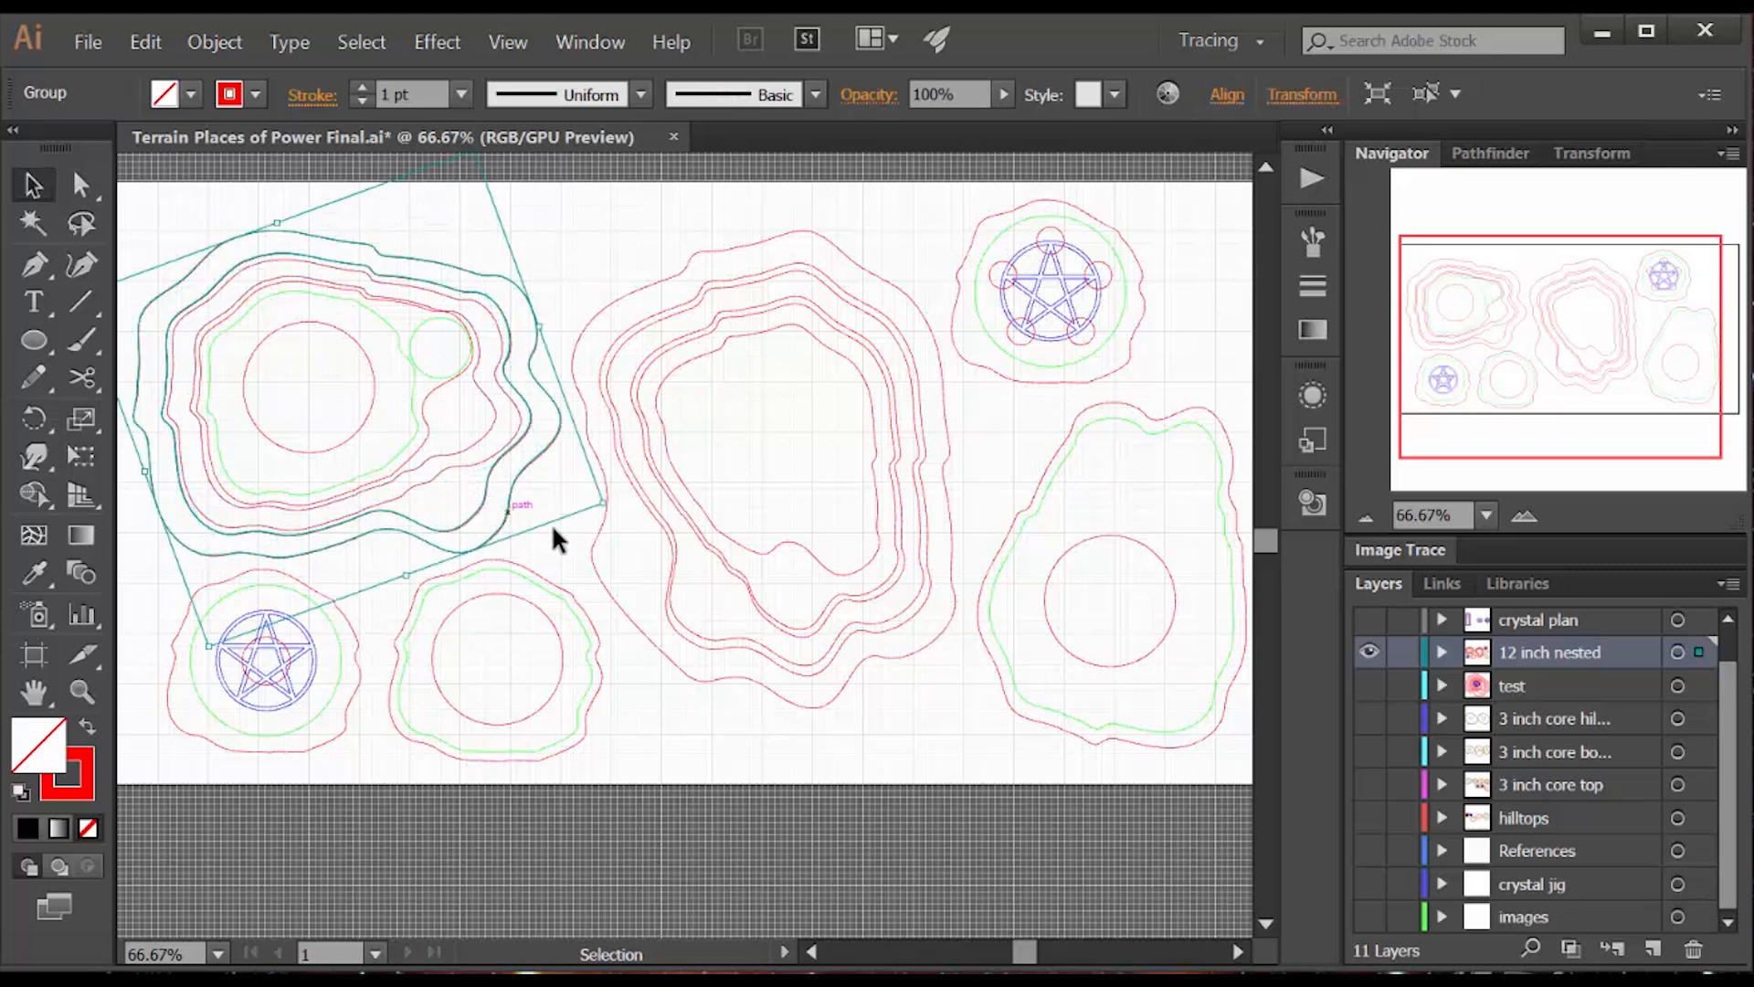
pyautogui.click(680, 536)
pyautogui.click(673, 559)
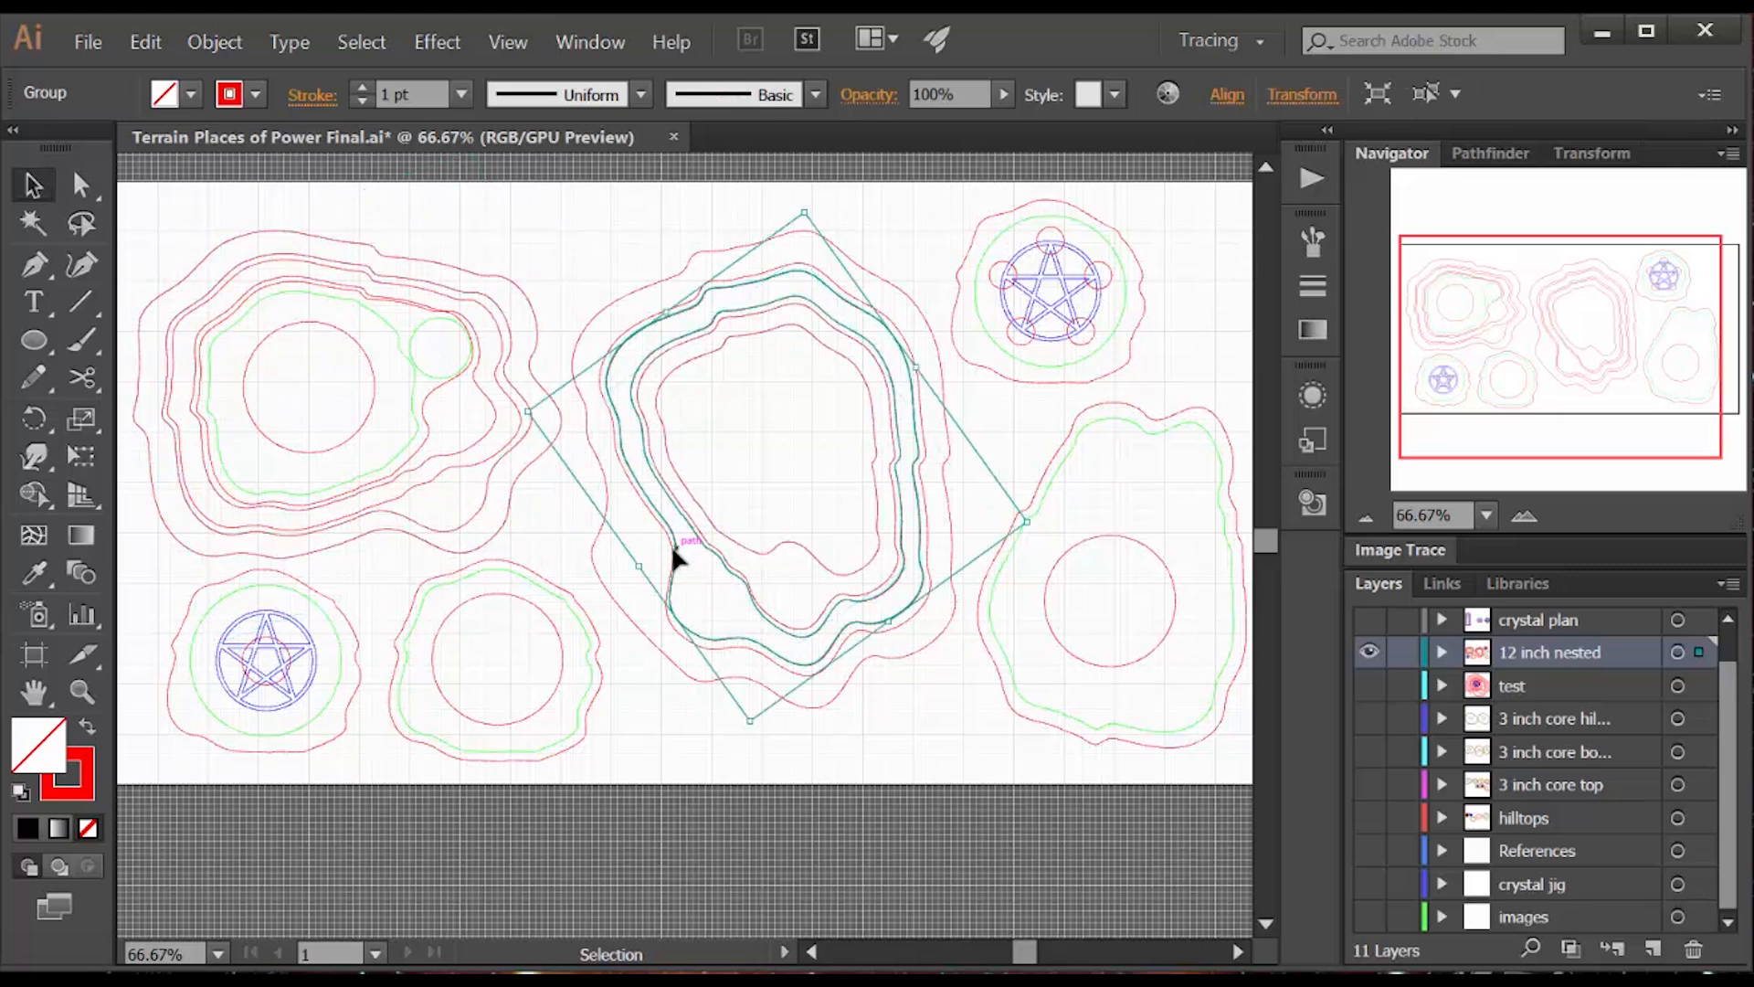
pyautogui.click(612, 589)
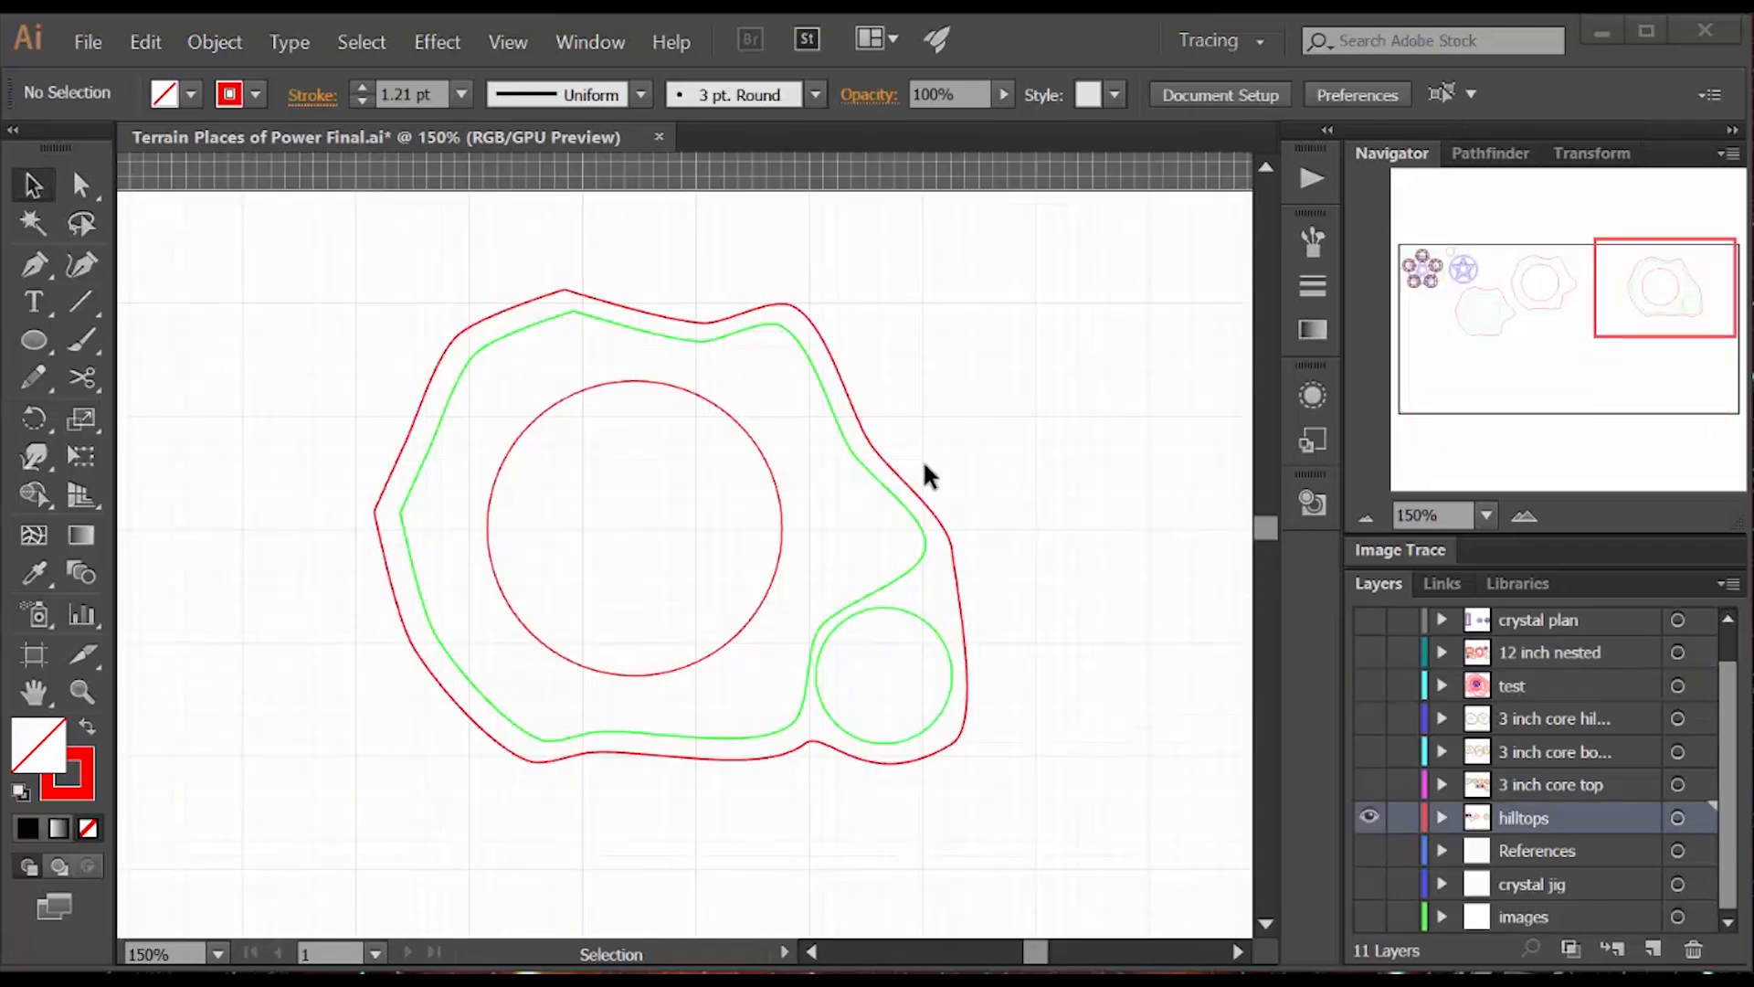
# Step: Delete the large red circle inside the green hill outline
pyautogui.click(769, 466)
pyautogui.press('Delete')
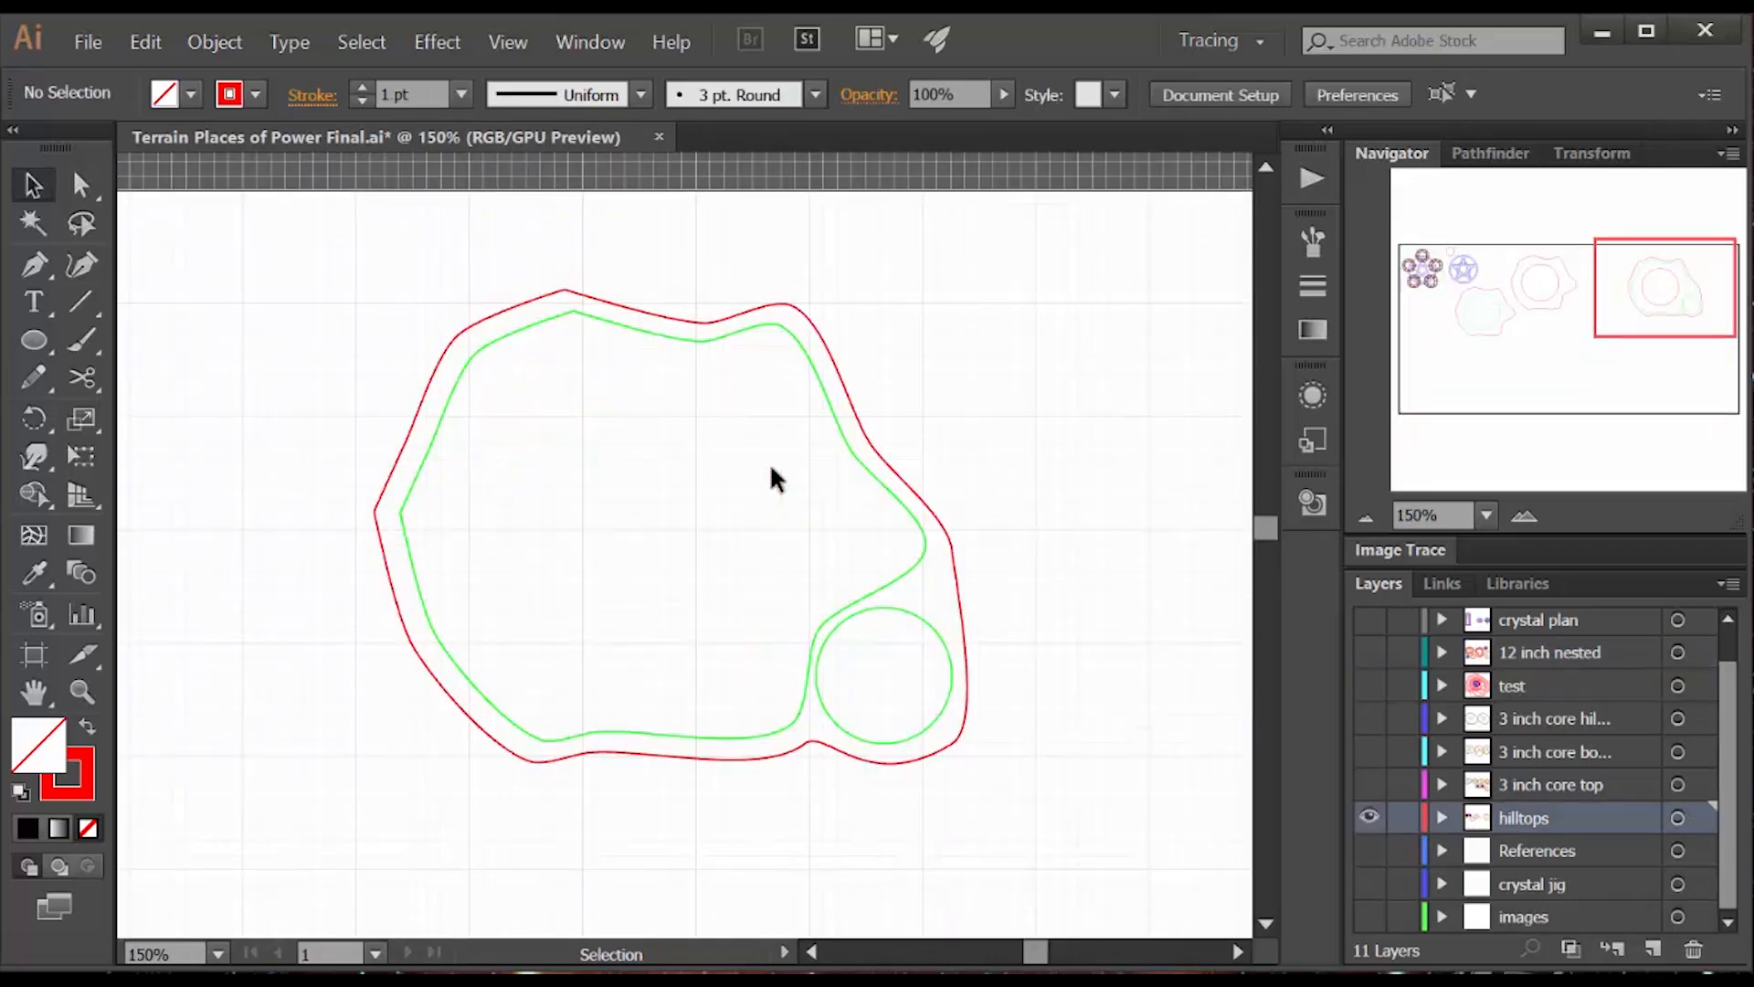
# Step: Scale the green inner hill outline uniformly to 90%
pyautogui.click(913, 565)
pyautogui.click(213, 42)
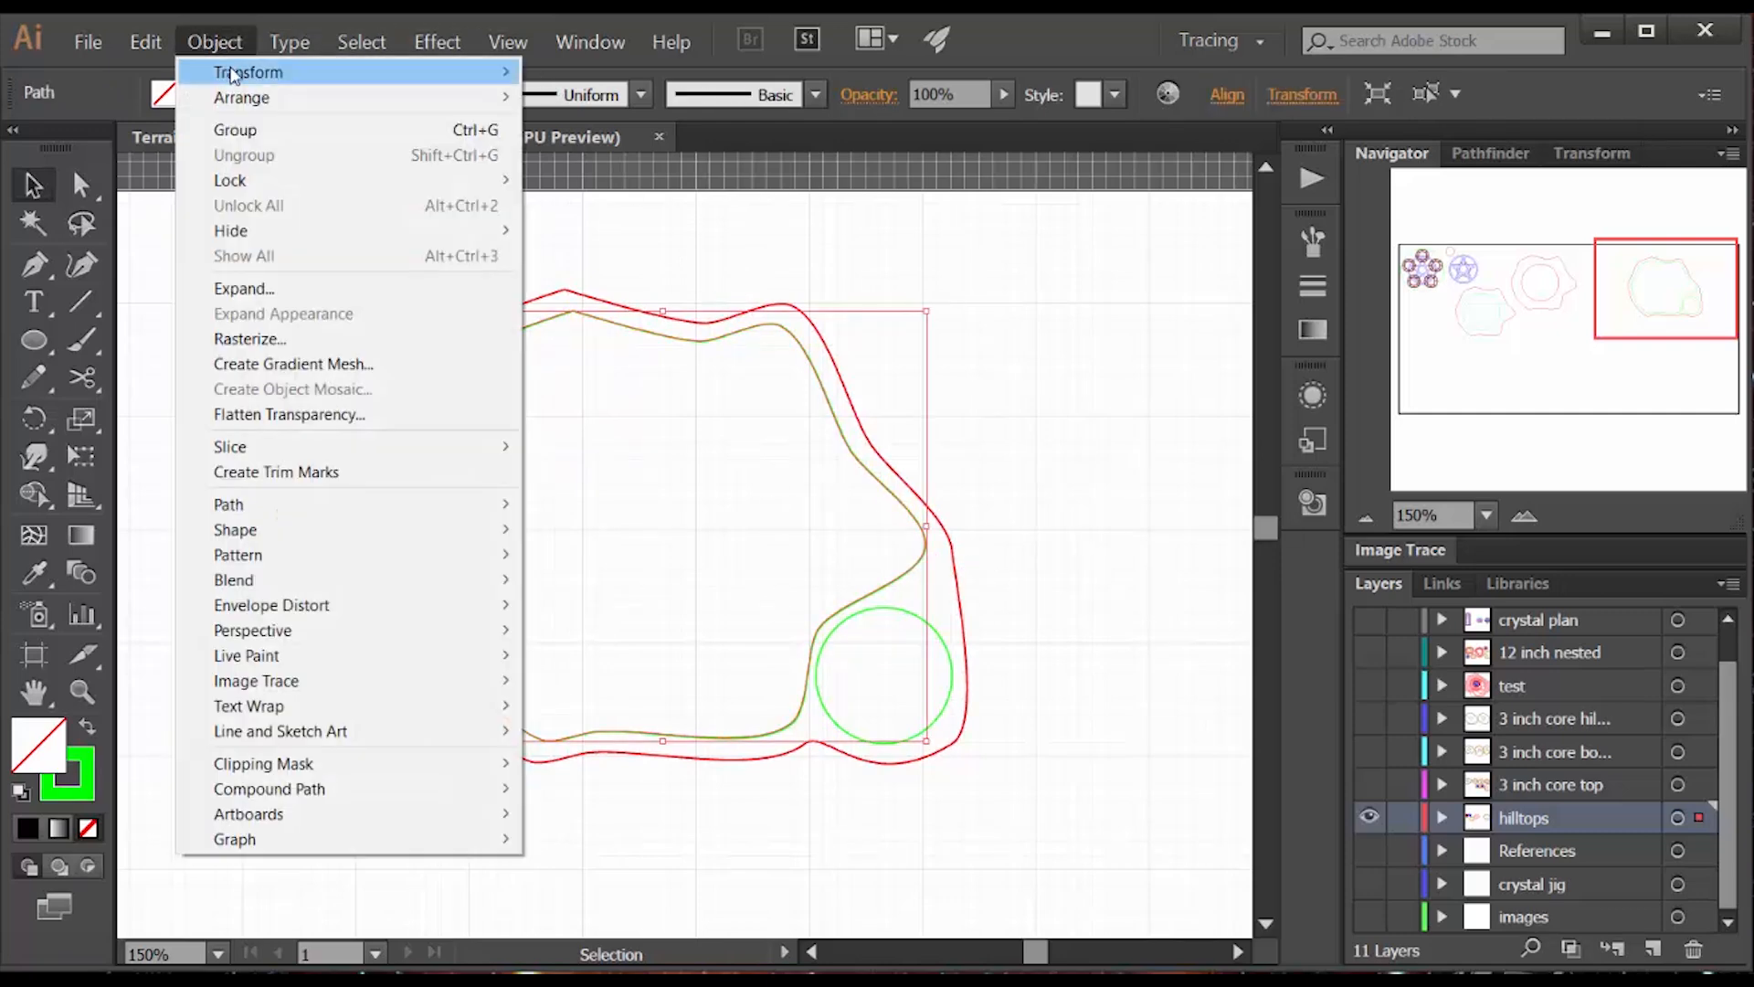
pyautogui.moveTo(457, 73)
pyautogui.click(606, 189)
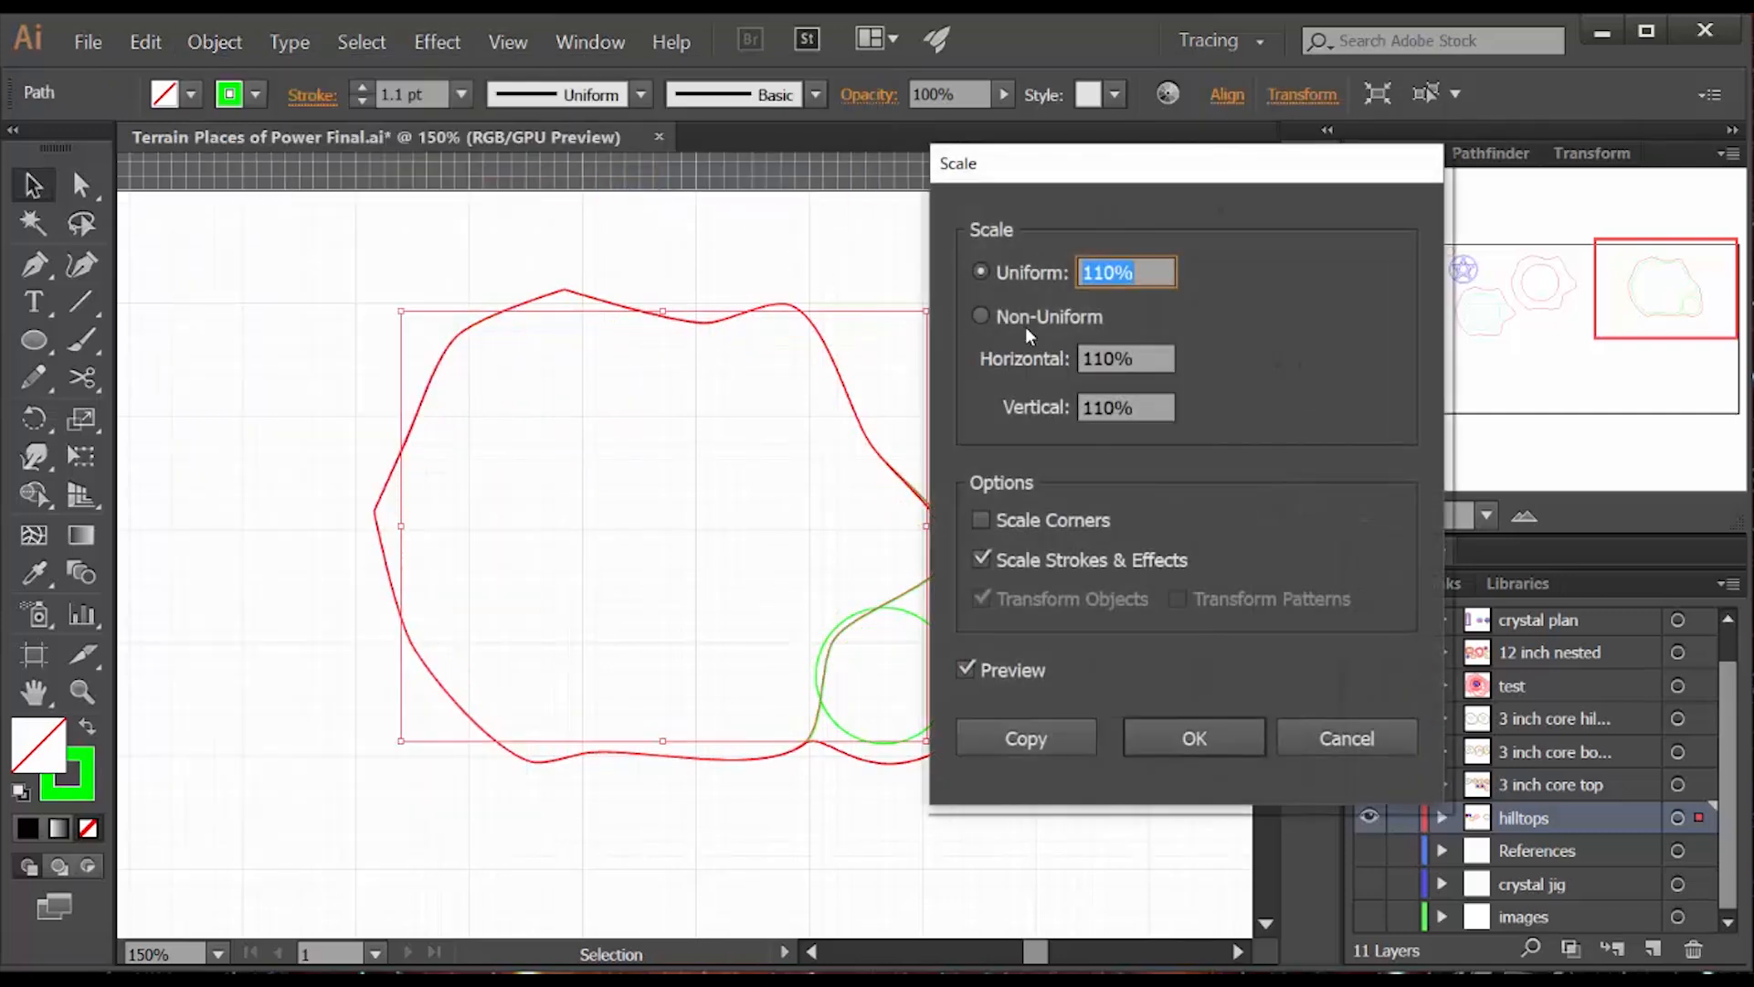
pyautogui.write('.90')
pyautogui.moveTo(1125, 273); pyautogui.dragTo(1045, 281)
pyautogui.write('90')
pyautogui.click(1179, 732)
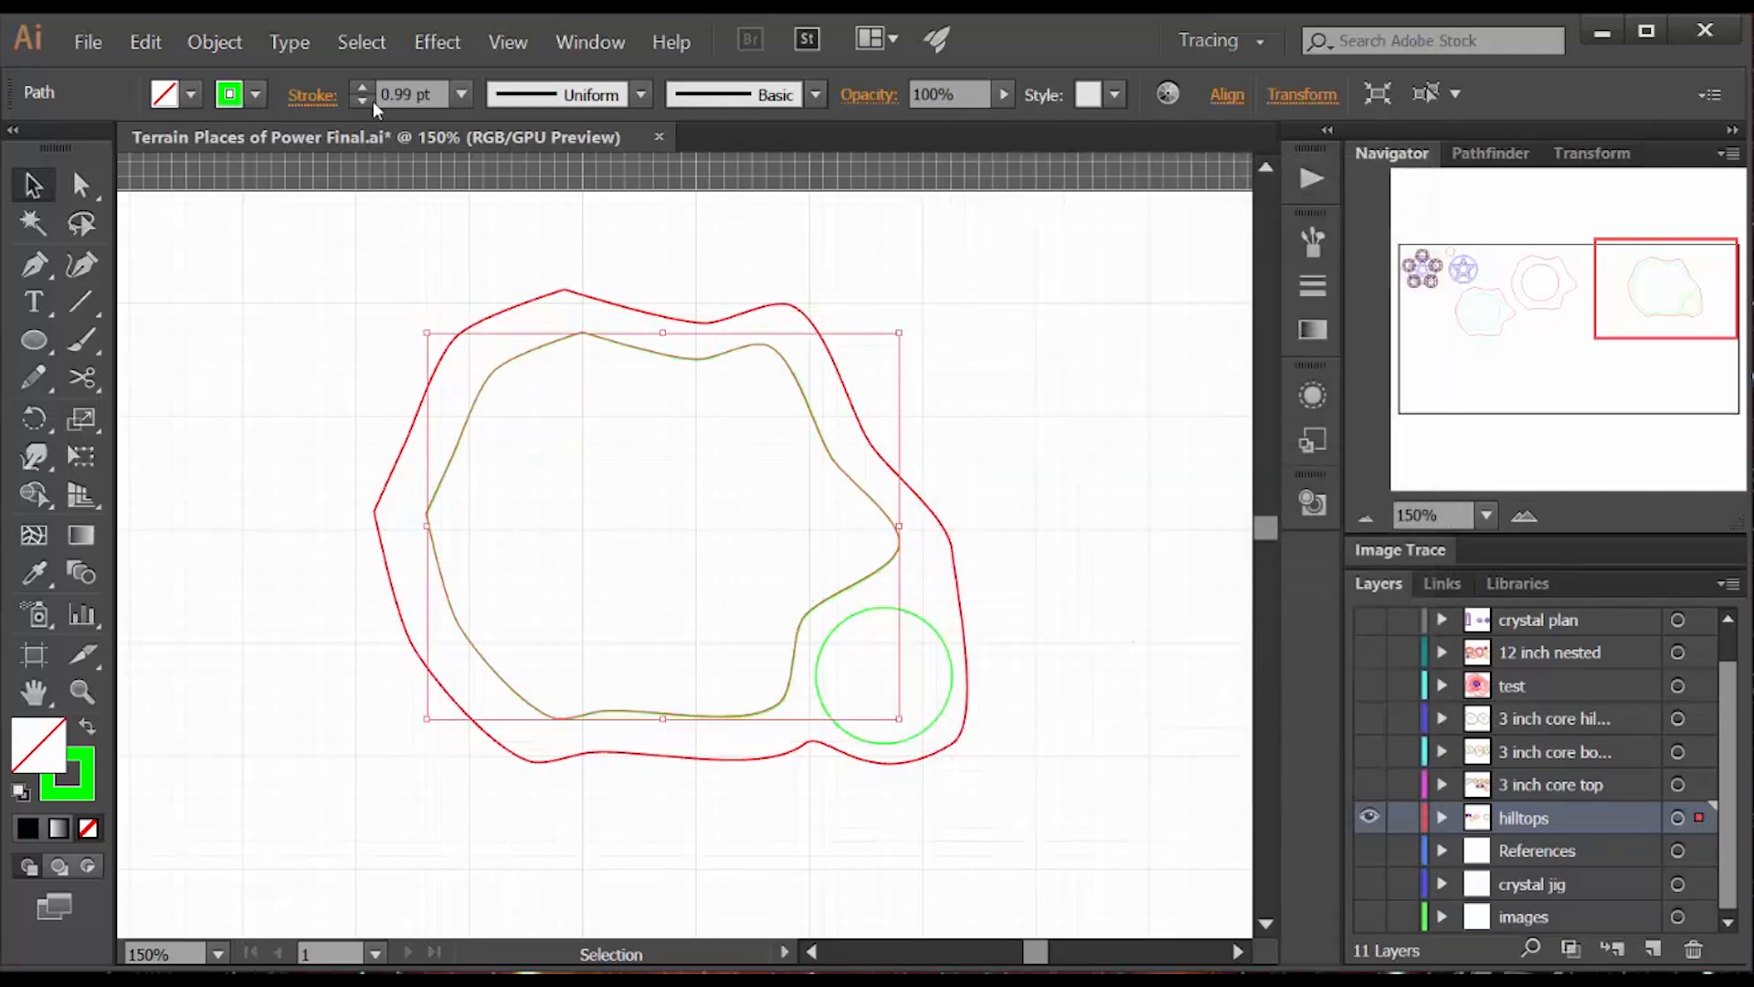
# Step: Set the stroke of the scaled inner hill outline to red
pyautogui.click(255, 95)
pyautogui.click(89, 143)
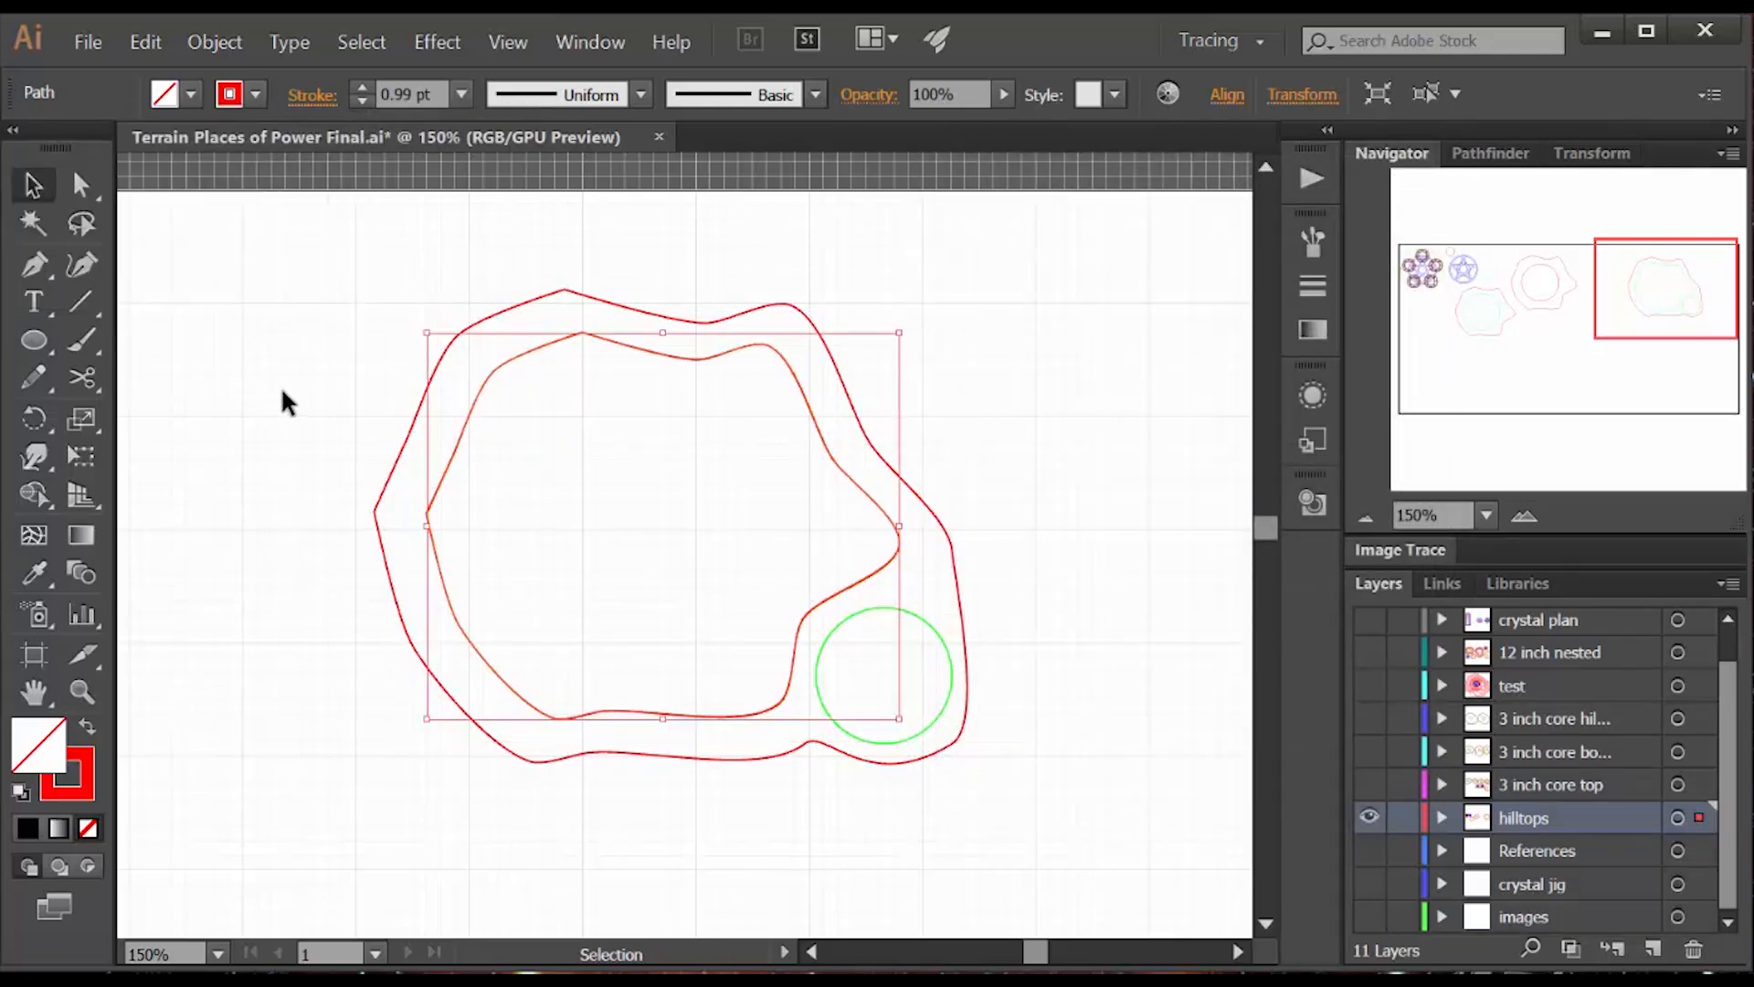
pyautogui.click(393, 293)
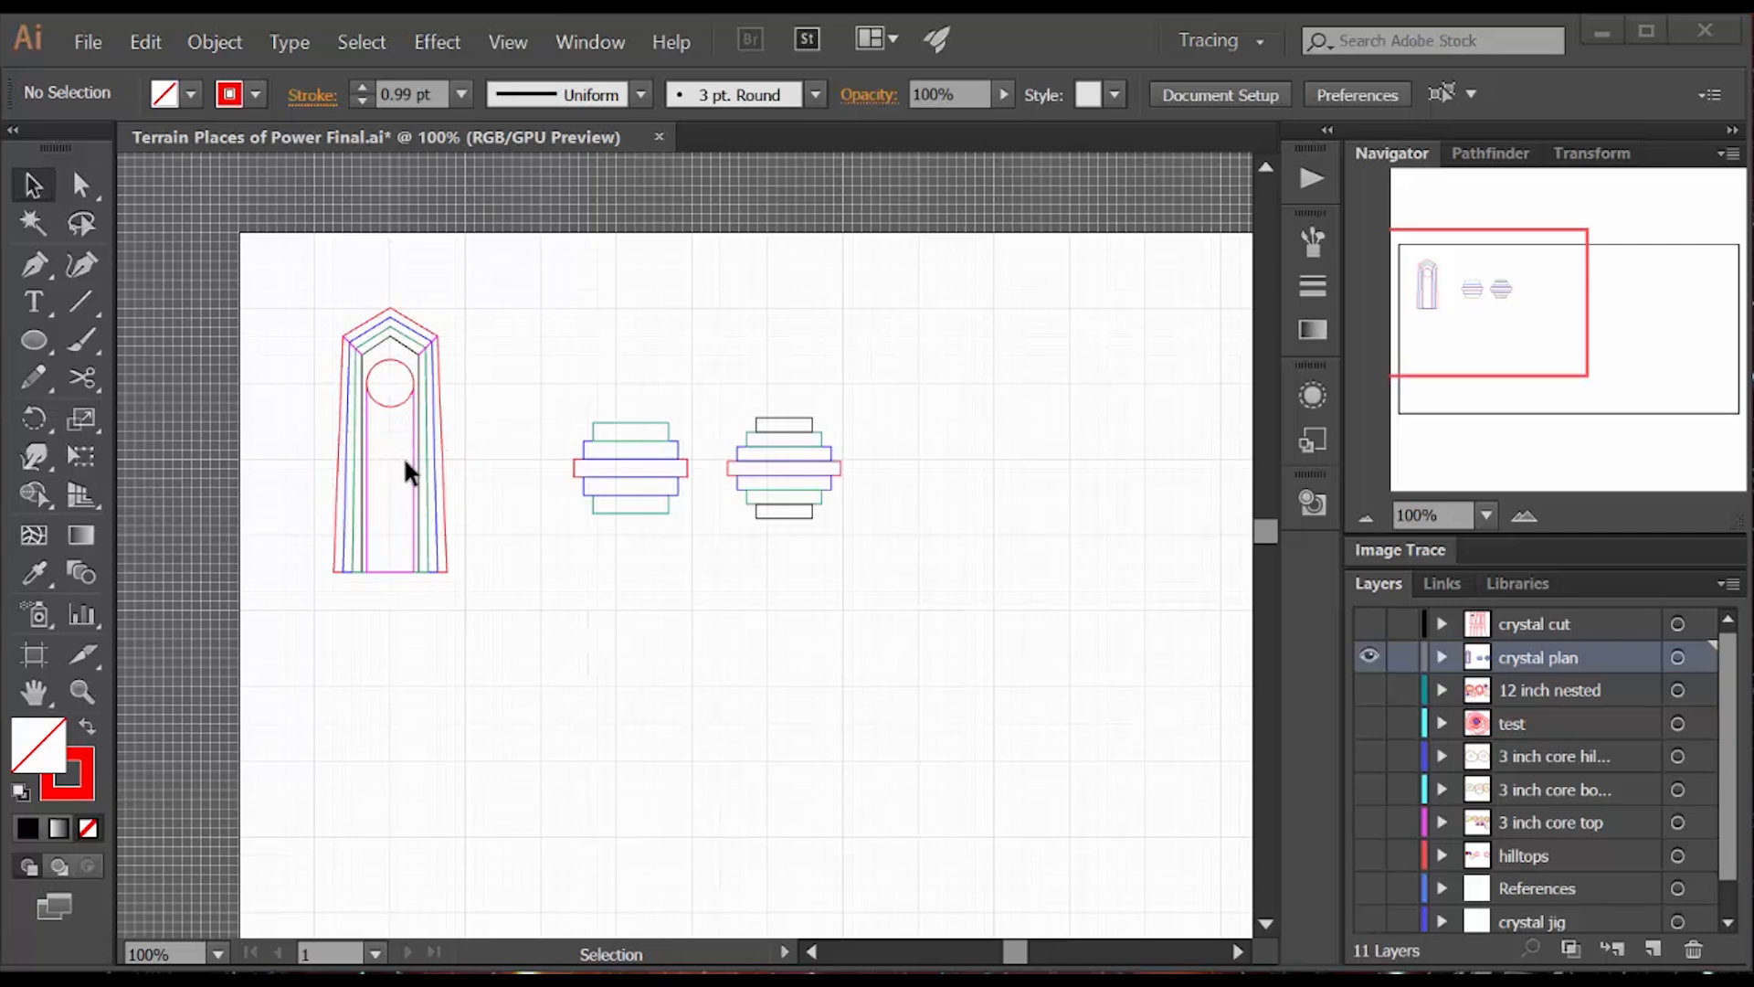
# Step: Hide the crystal plan layer and show the crystal cut layer
pyautogui.click(1370, 654)
pyautogui.click(1369, 624)
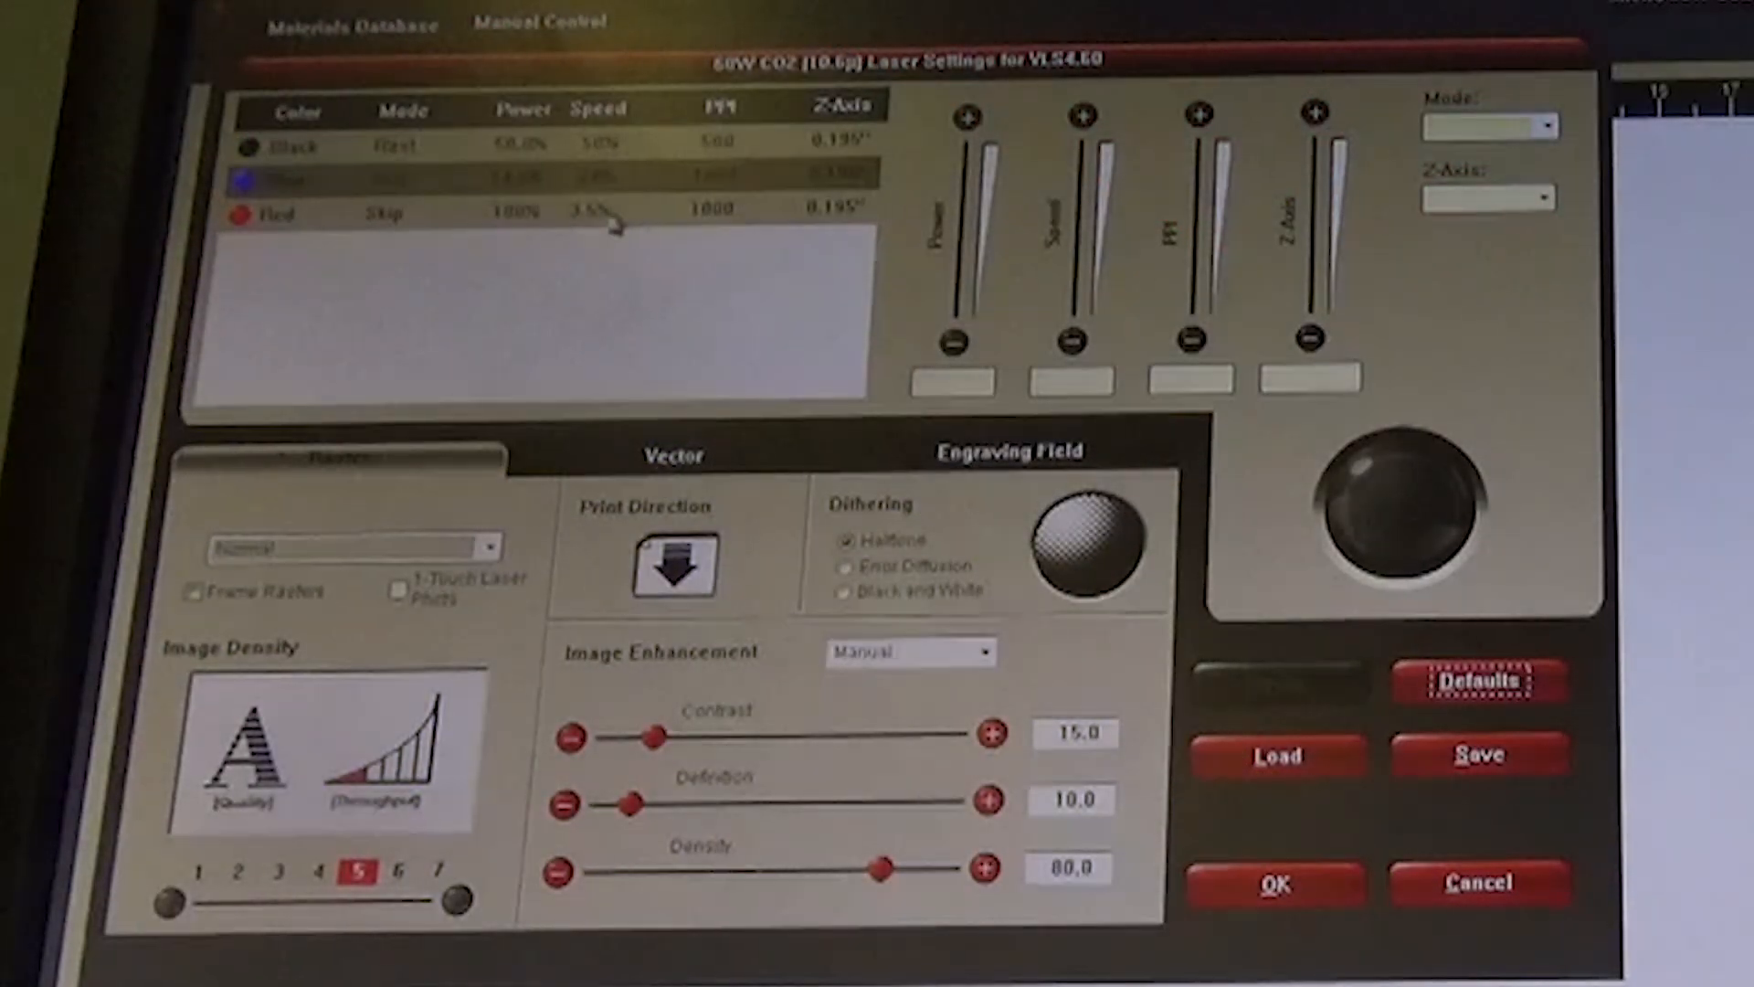
# Step: Set the red color's mode to Vect in the VLS4.60 laser settings and accept the settings
pyautogui.click(461, 215)
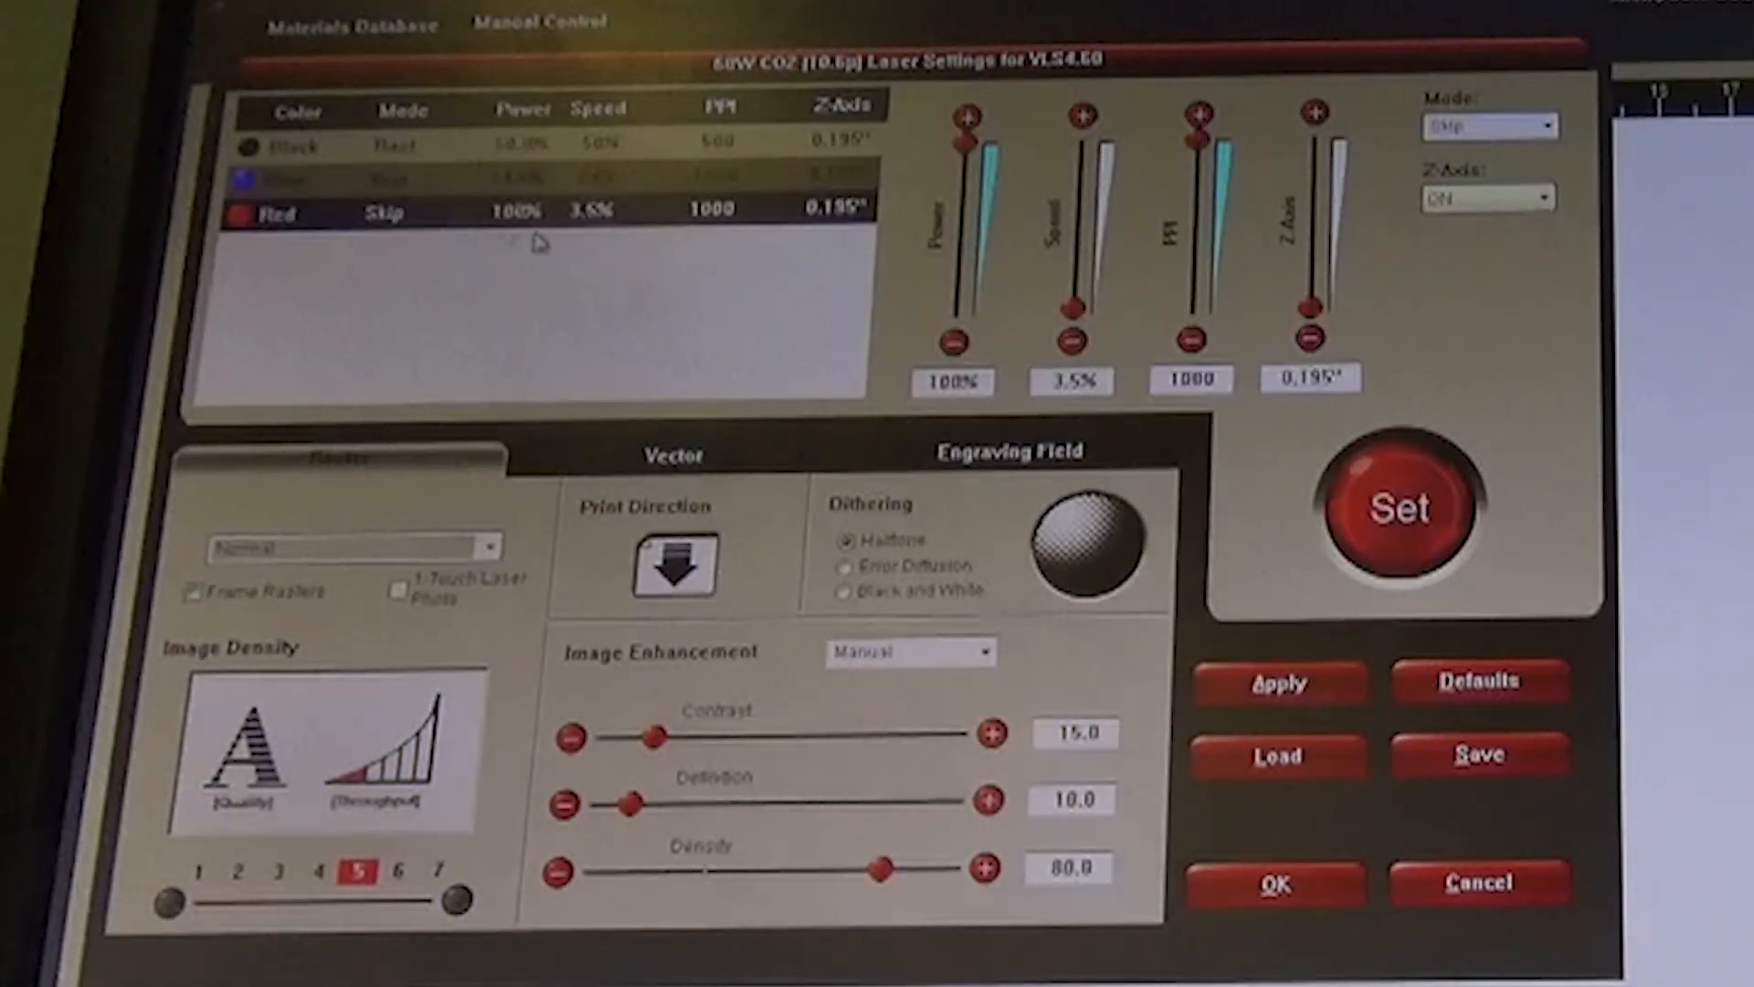
pyautogui.click(1565, 128)
pyautogui.click(1533, 161)
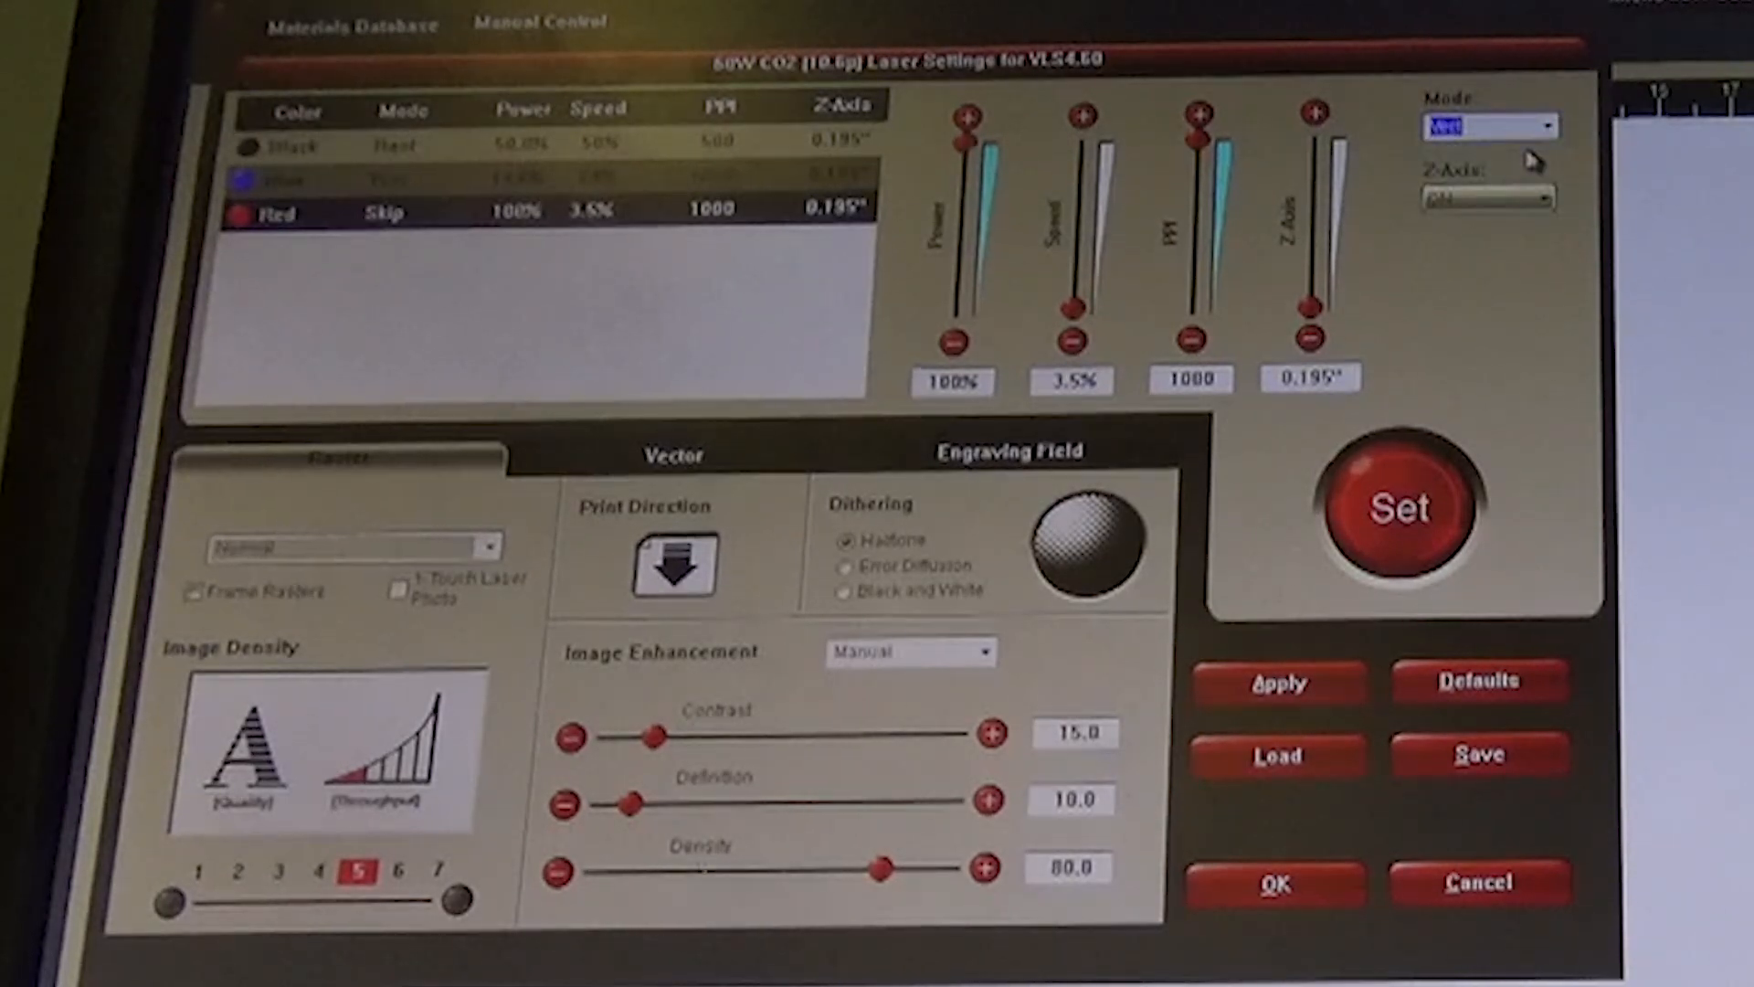
pyautogui.click(1445, 483)
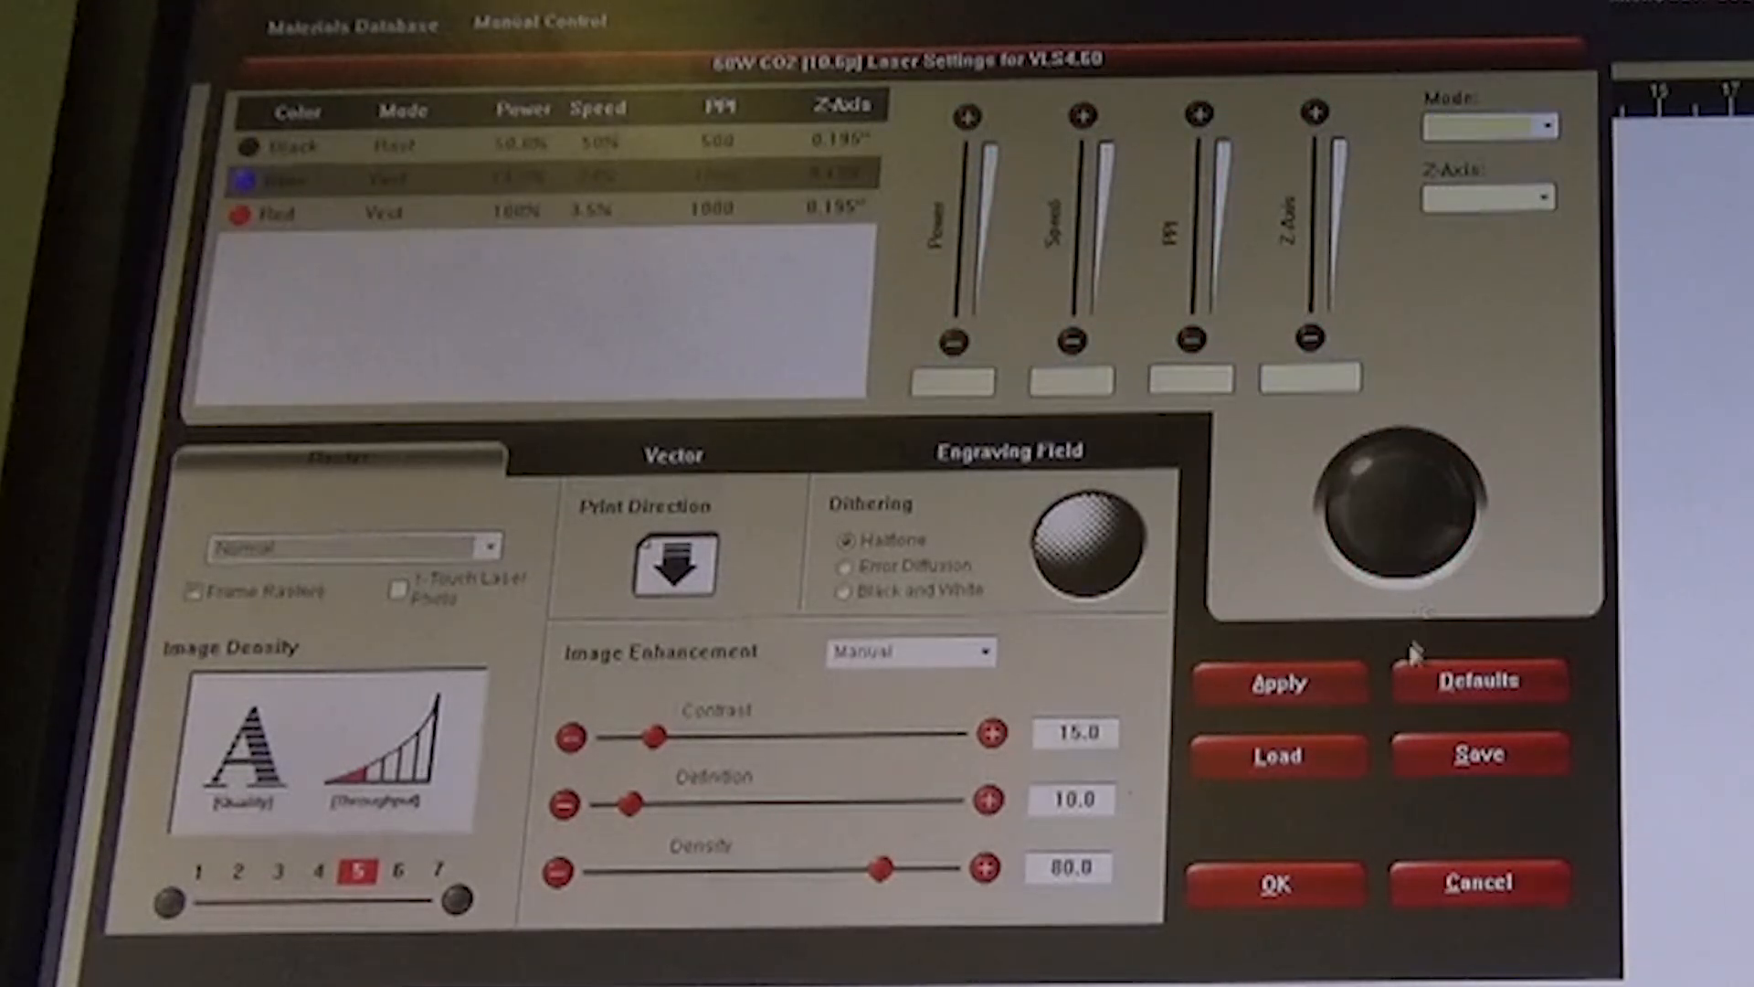
pyautogui.click(1276, 883)
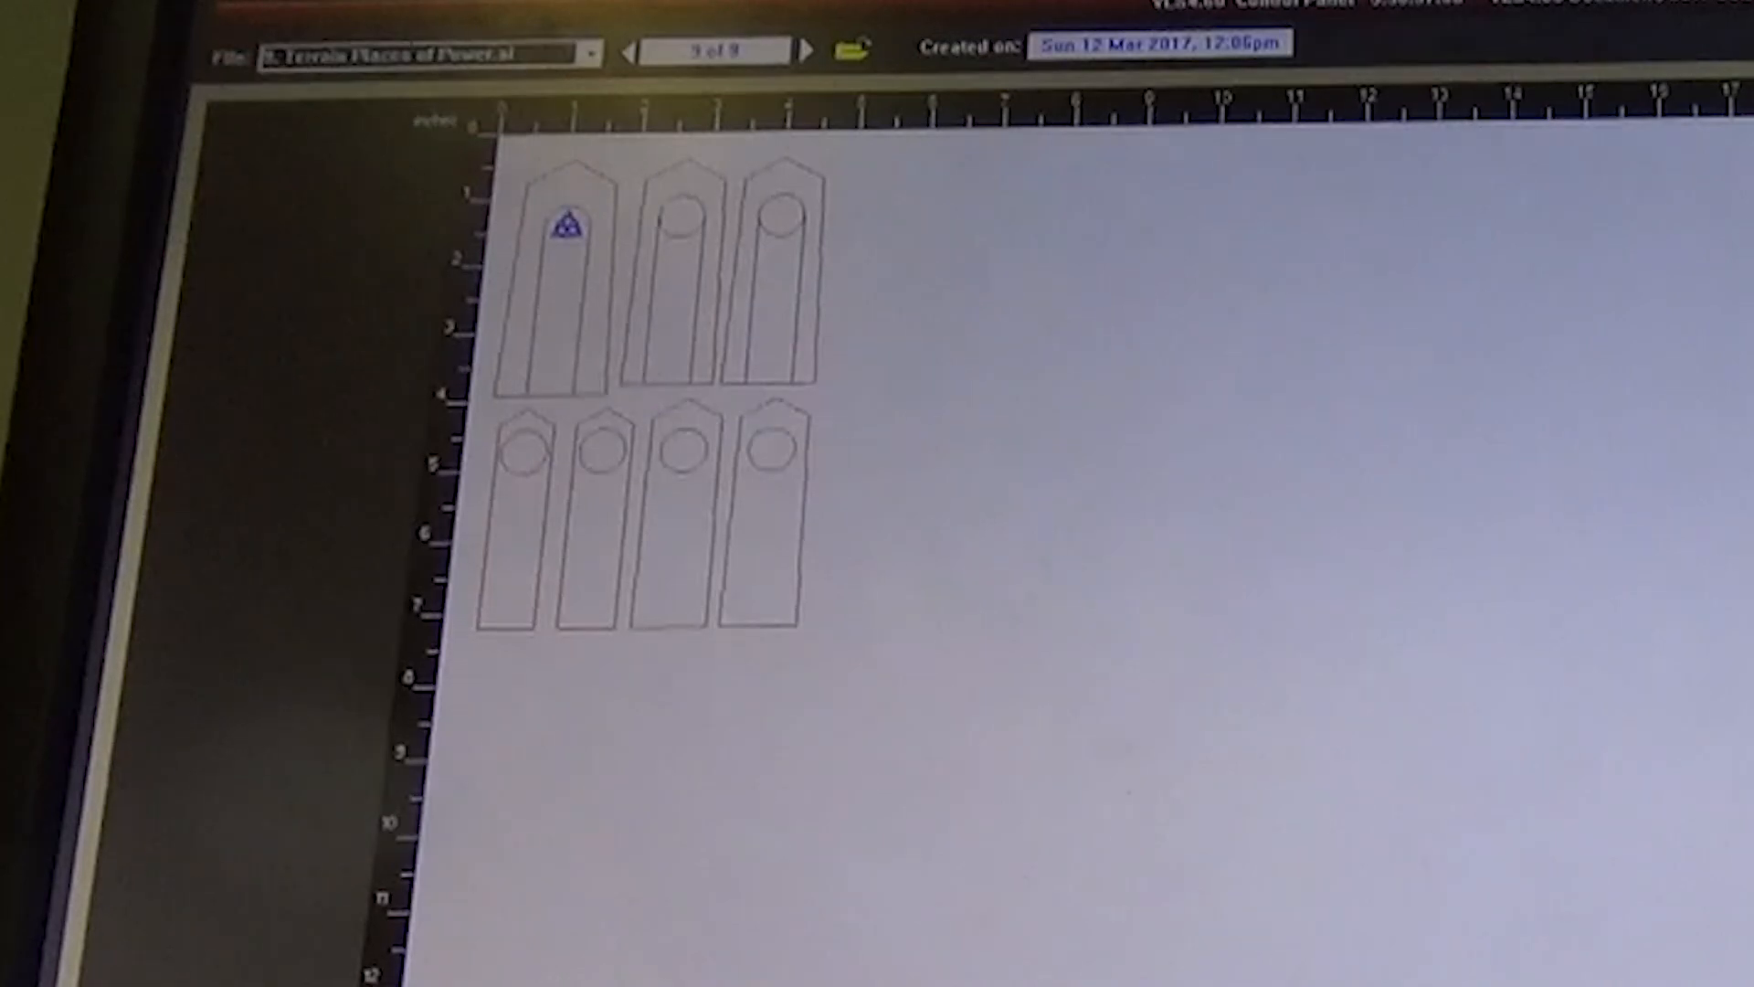